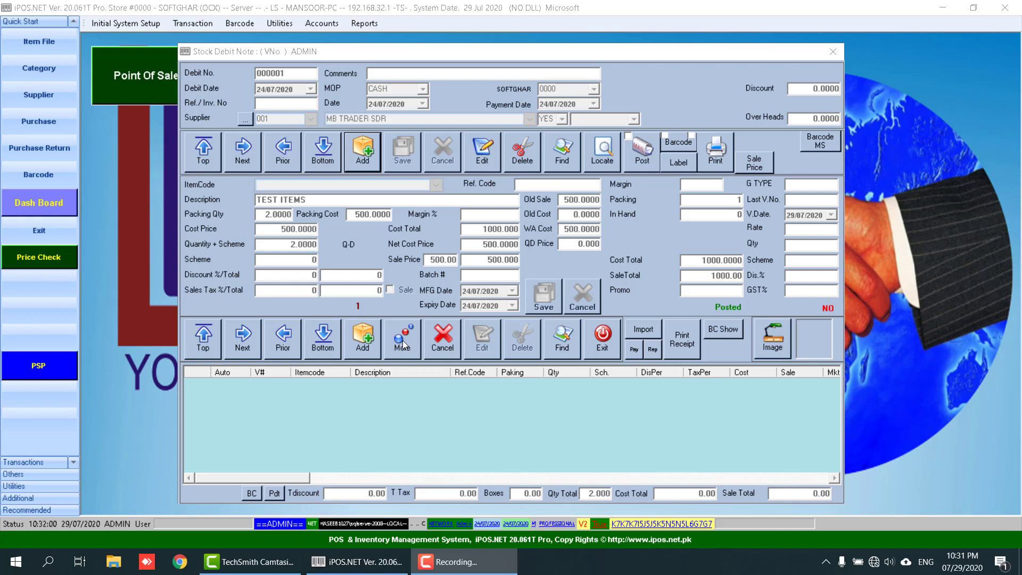
- Add a new stock debit note paid in CASH with reference/invoice number 6555
click(366, 160)
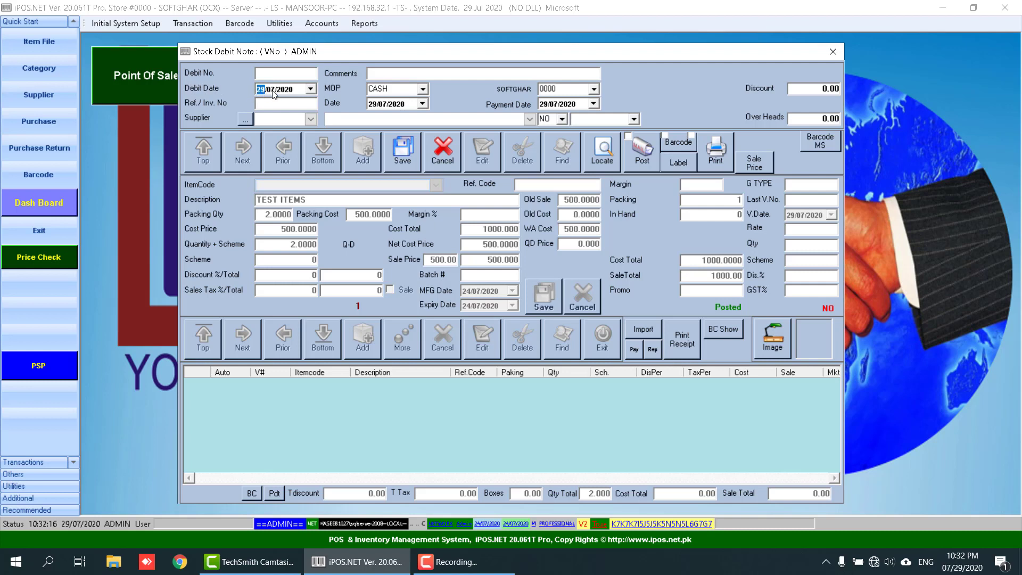
click(424, 88)
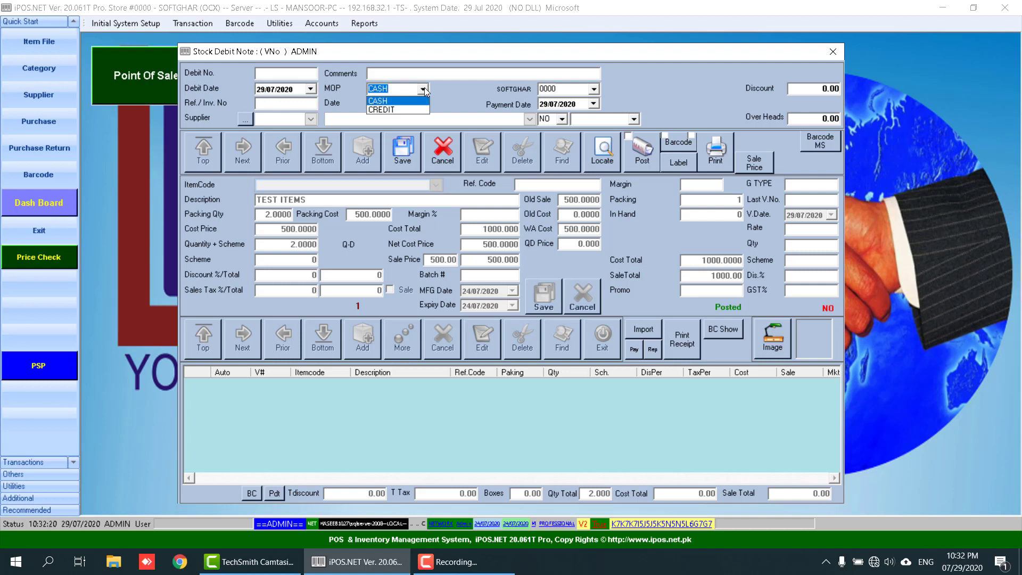
click(389, 103)
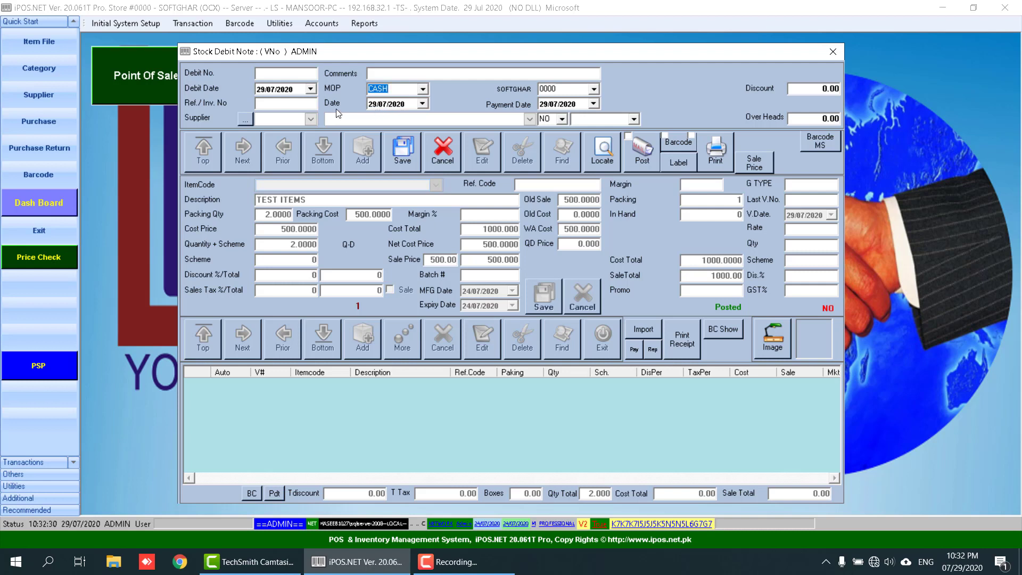
click(288, 103)
drag(398, 52, 302, 38)
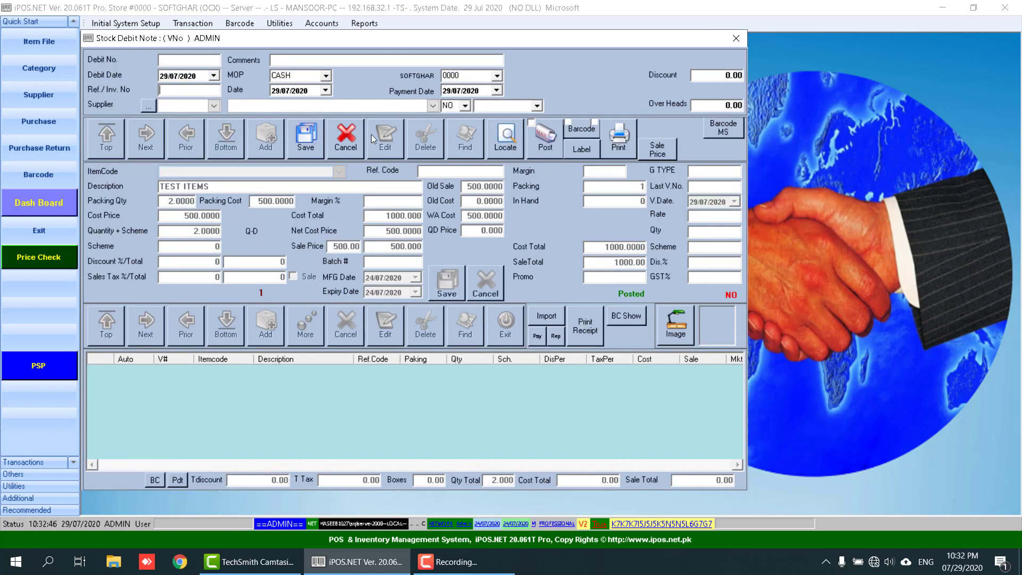
text(6555)
key(Return)
key(Return)
key(Return)
key(Return)
- Keep SOFTGHAR at 0000 and leave the payment date unchanged
click(497, 75)
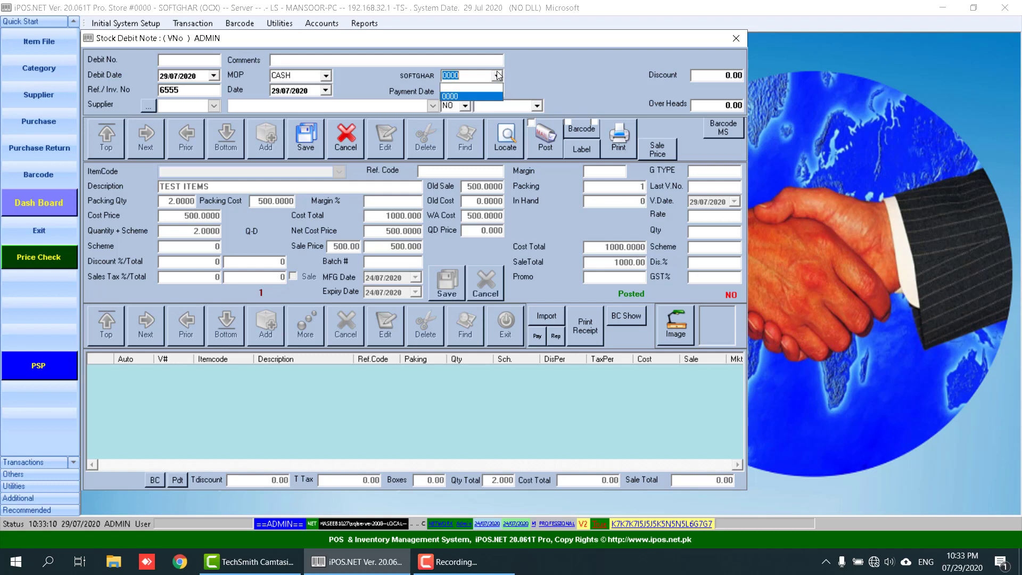
click(450, 97)
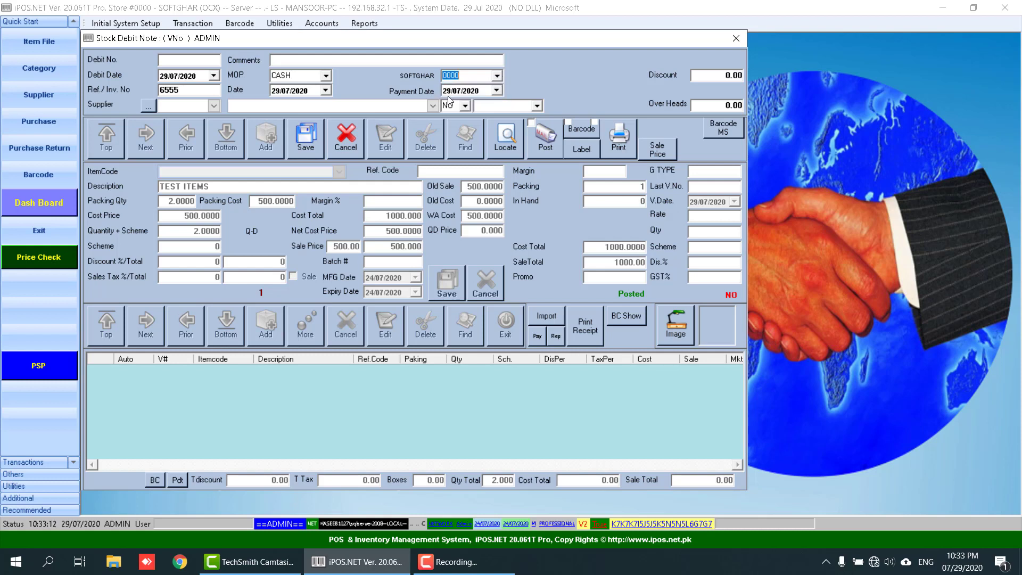
click(499, 90)
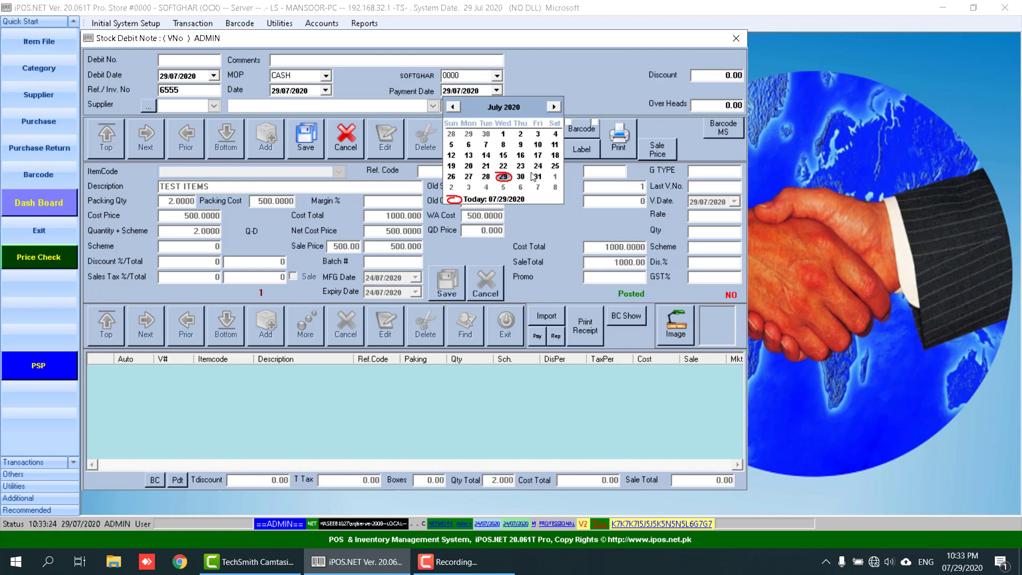
click(534, 89)
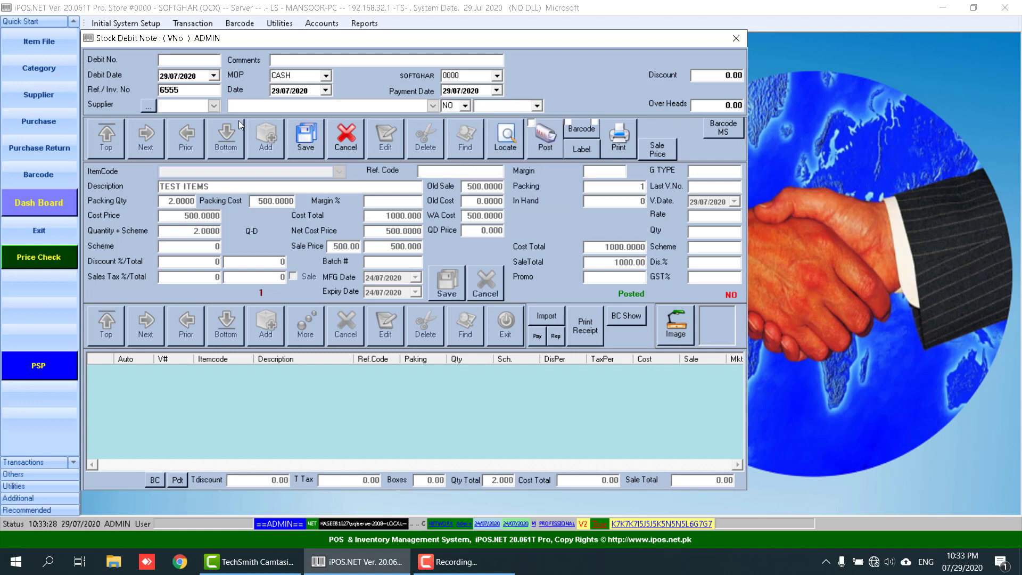
- Choose 002 ISLAMABAD PHARMA as supplier, keeping Discount and Over Heads at 0.00
click(213, 106)
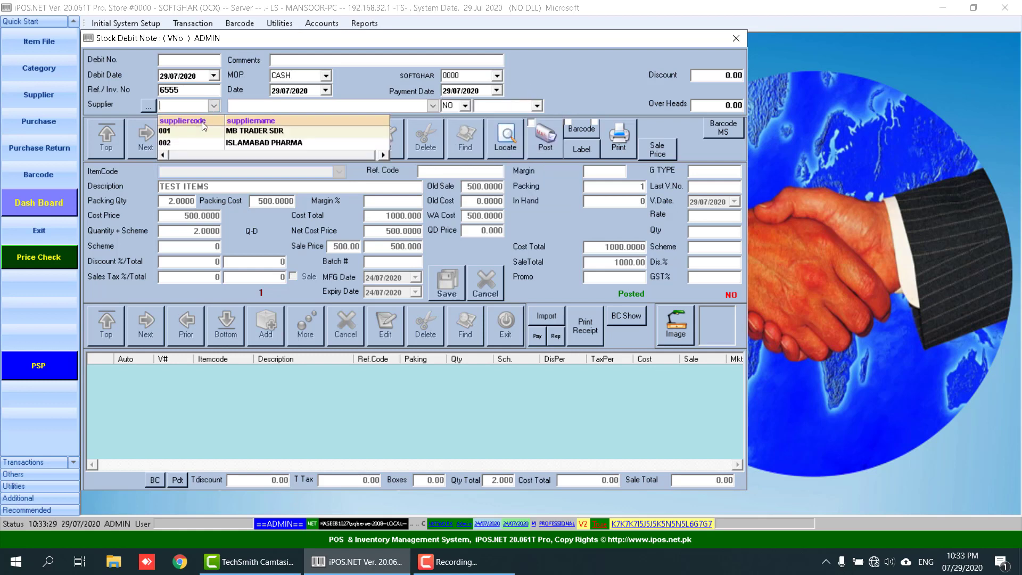
click(274, 142)
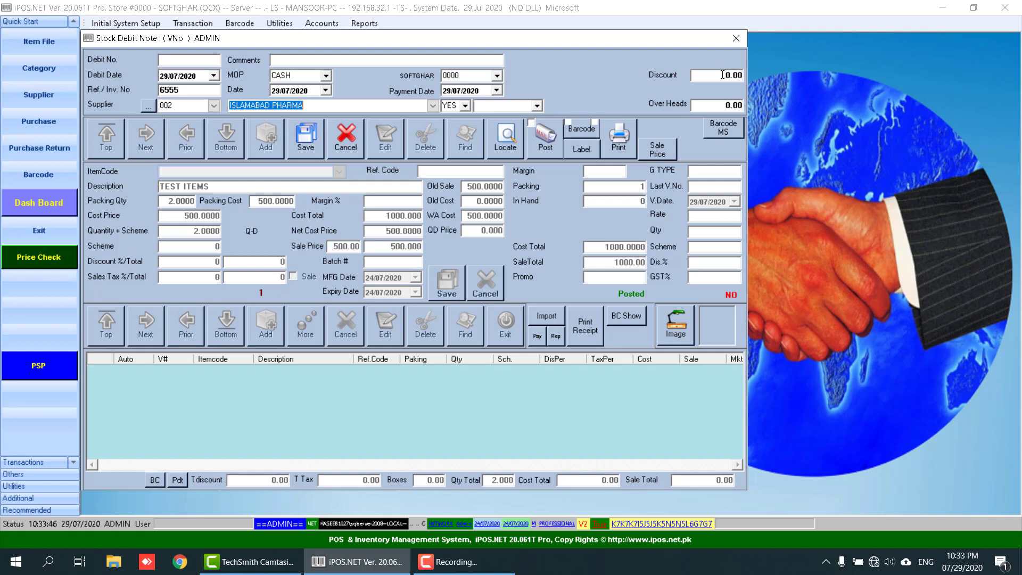
drag(723, 74, 750, 73)
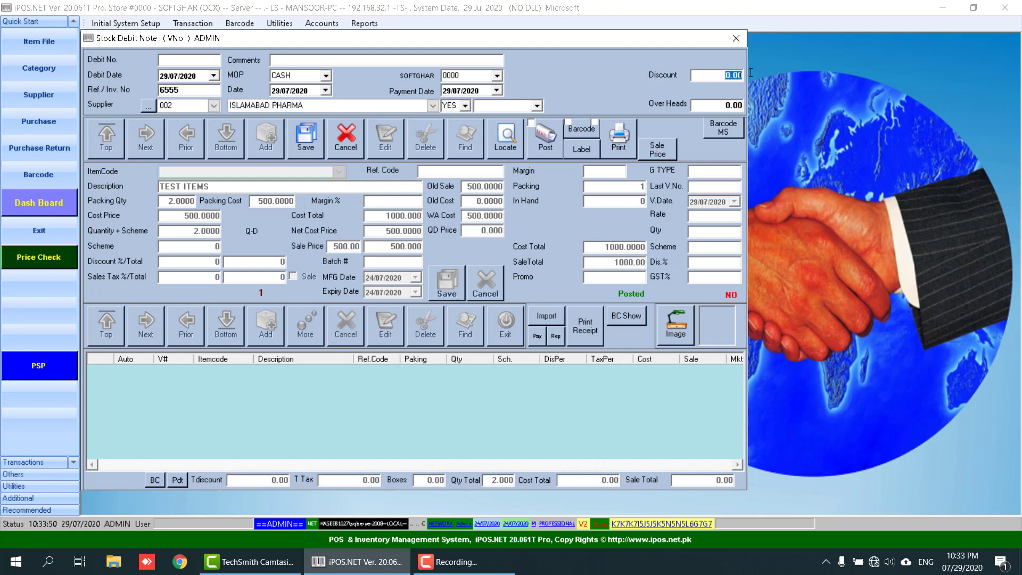
drag(714, 107, 749, 108)
- Save the debit note header and begin a new item line
click(315, 145)
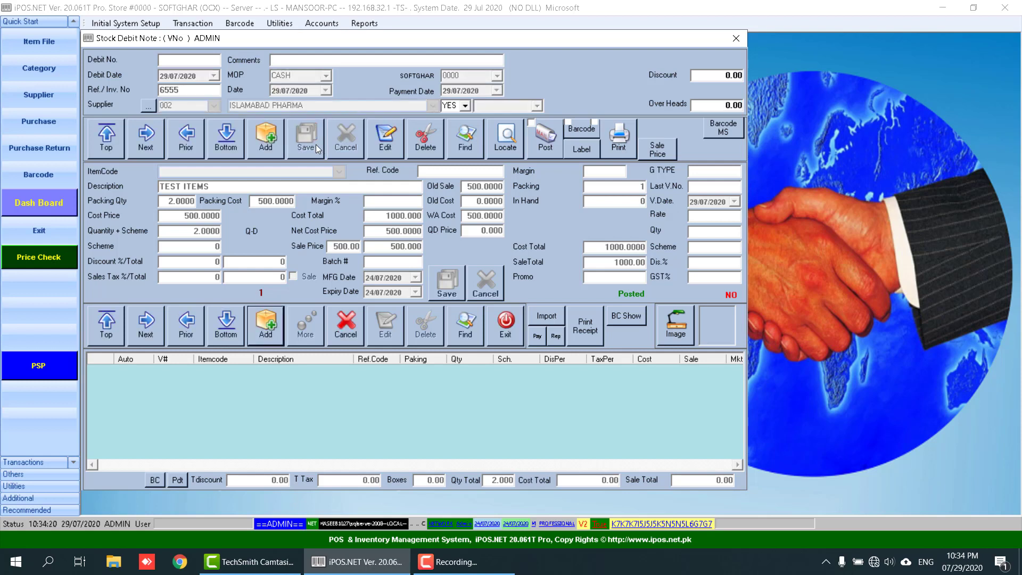
click(270, 331)
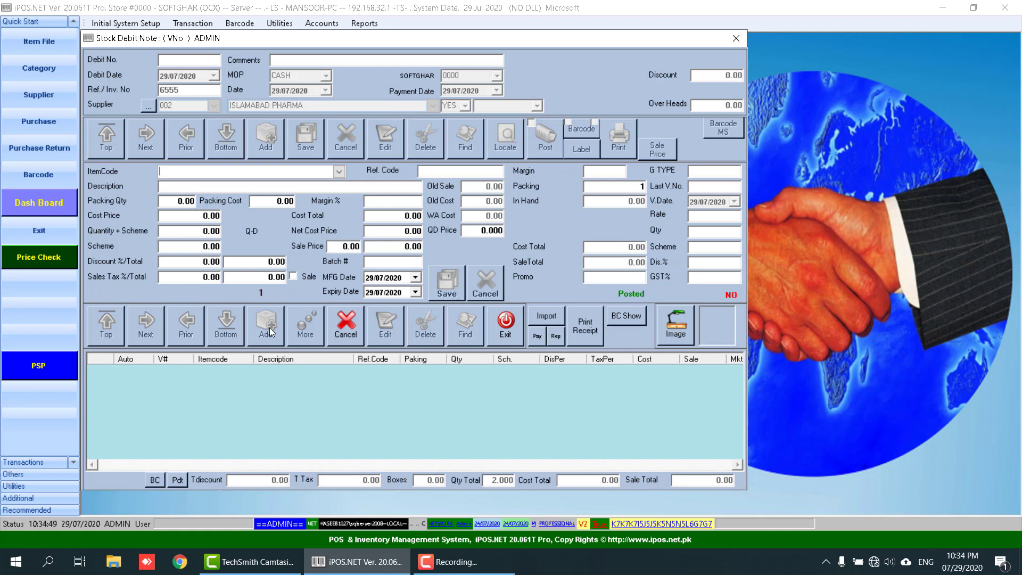
text(050075)
key(Return)
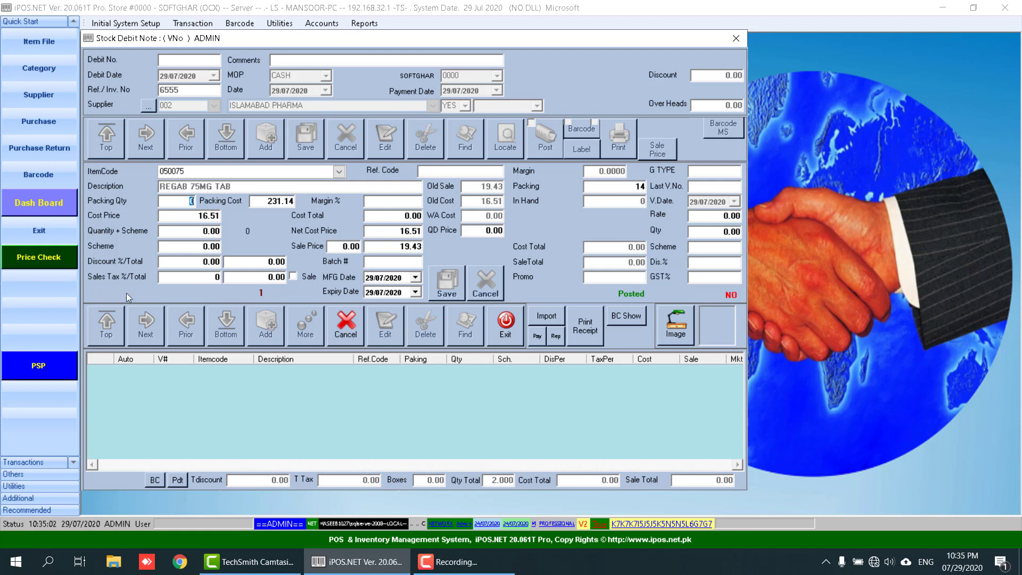
- Search '/COLOFAC' as the item code and pick COLOFAC 135MG TAB (006652)
click(201, 169)
text(/COLOFAC)
key(Return)
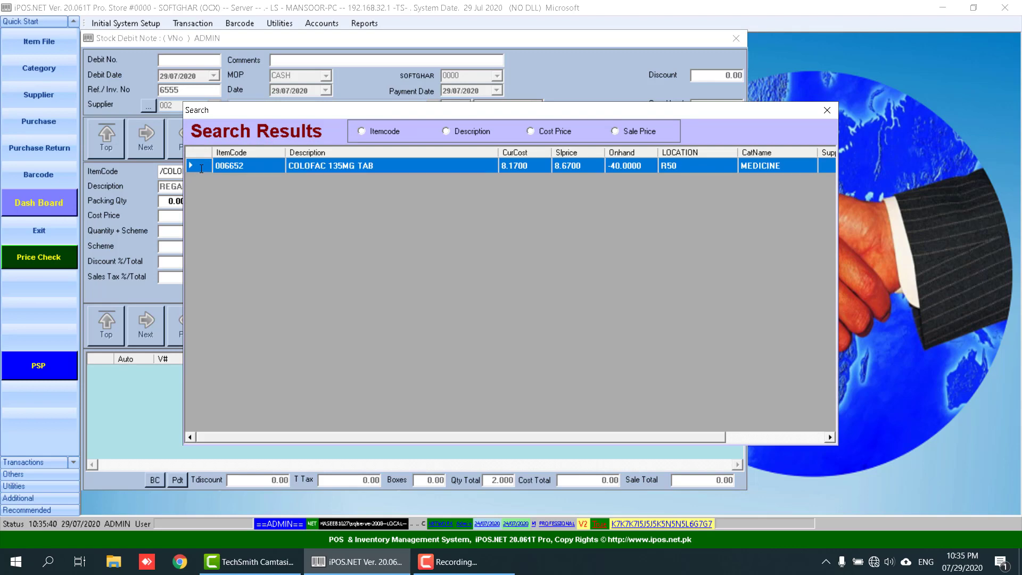
key(Return)
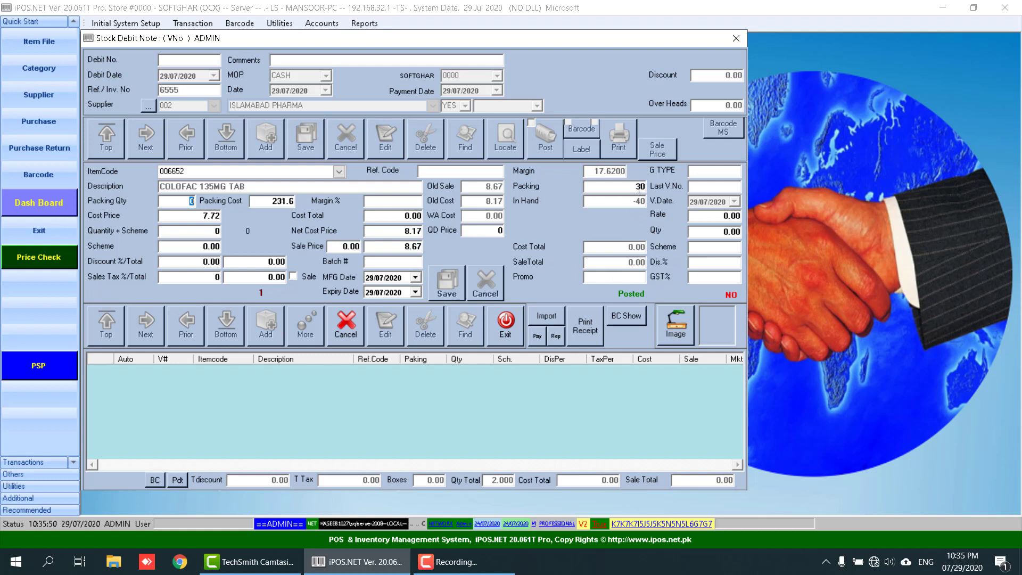
- Set the COLOFAC packing quantity to 5, giving a quantity of 150
key(Return)
click(176, 202)
text(5)
key(Return)
key(Return)
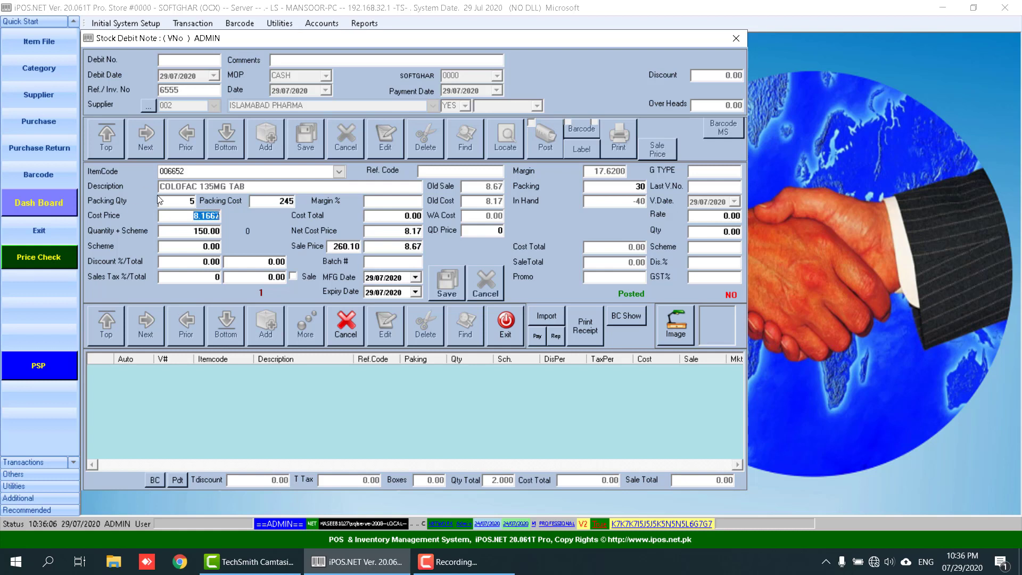
click(181, 204)
click(175, 219)
click(182, 232)
key(Return)
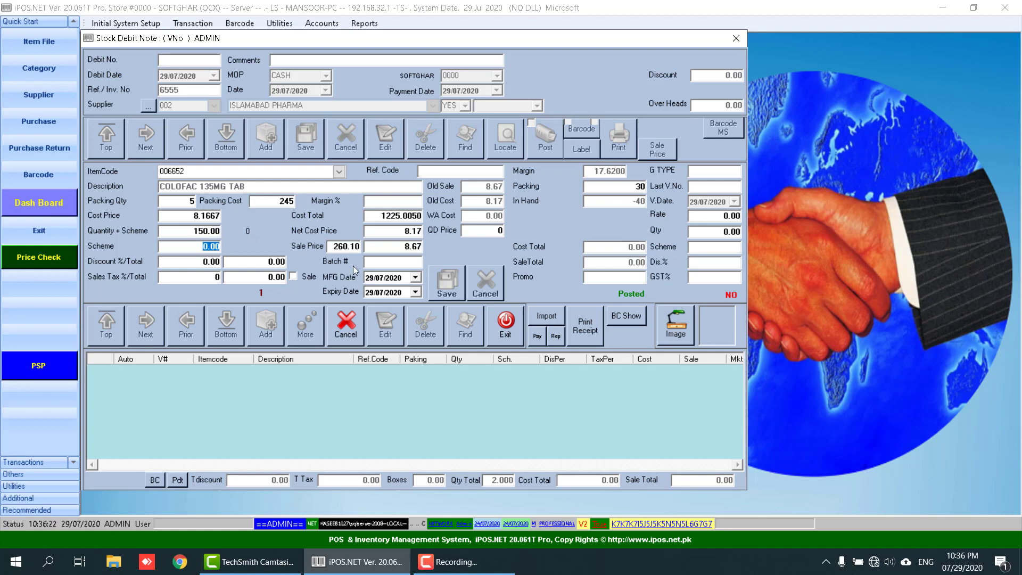
- Enter sale price 285, batch 191071 and MFG date 04/07 for COLOFAC
key(Return)
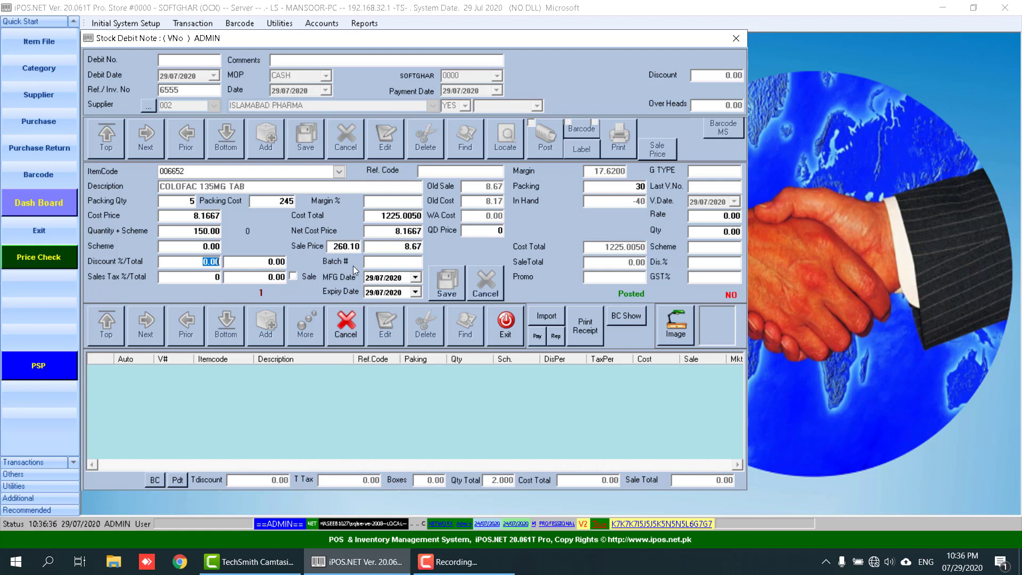
key(Return)
key(Return)
key(Return)
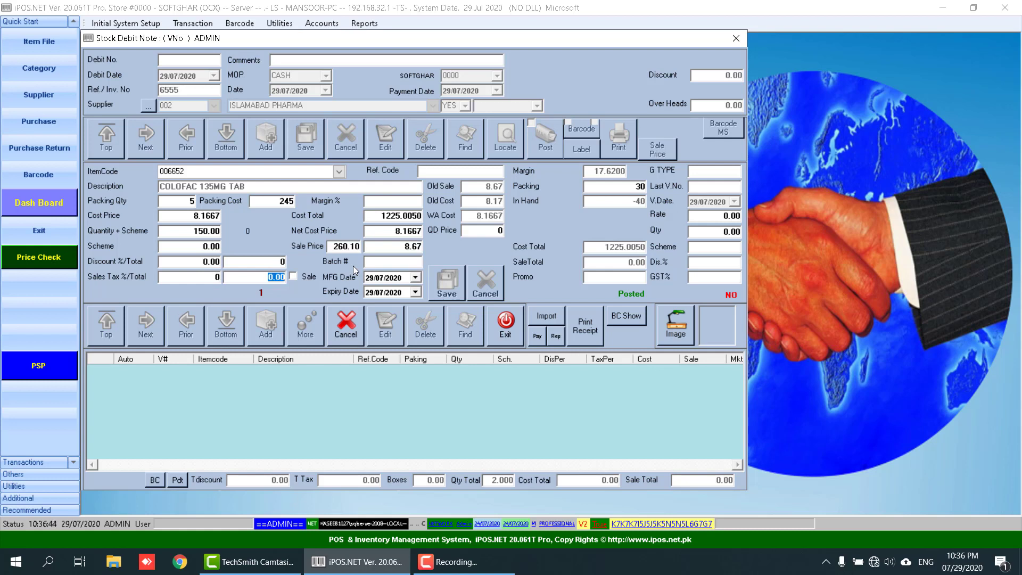
key(Return)
key(Return)
text(285)
key(Return)
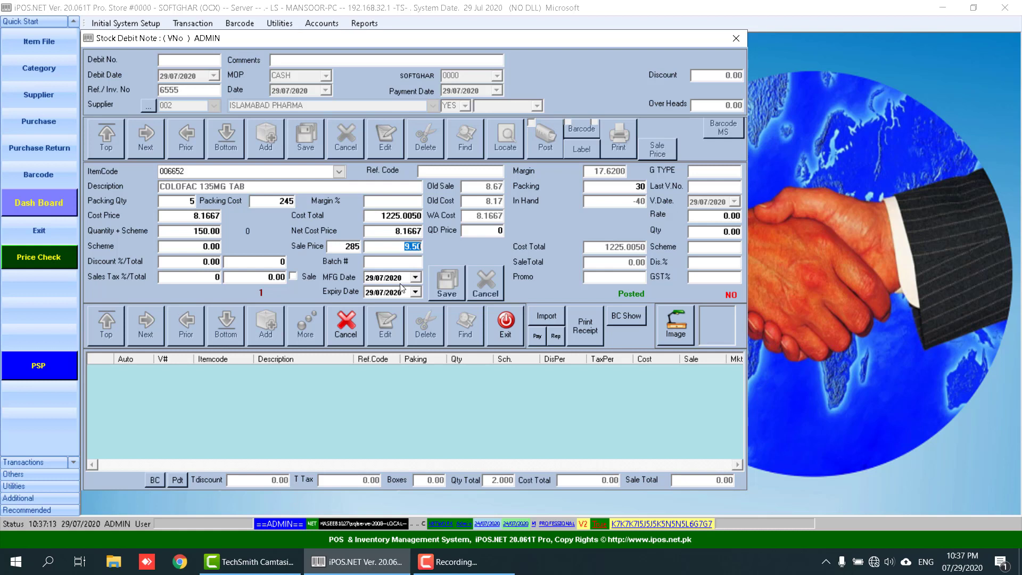
key(Return)
text(191071)
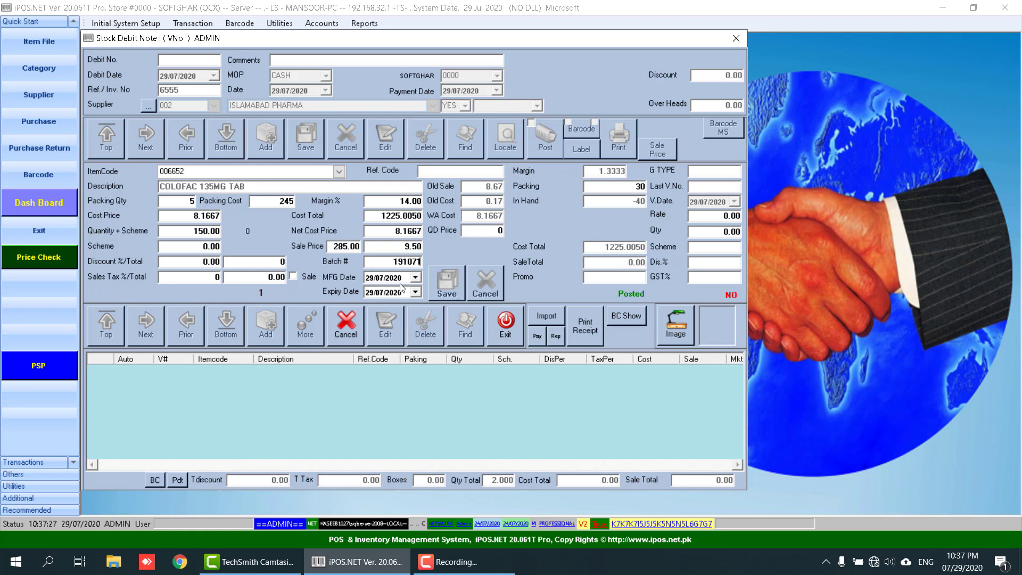
key(Return)
text(0407)
click(371, 296)
- Finish the COLOFAC line and pick RIFAXA 550MG TAB (071661) for a new line
key(Return)
key(Return)
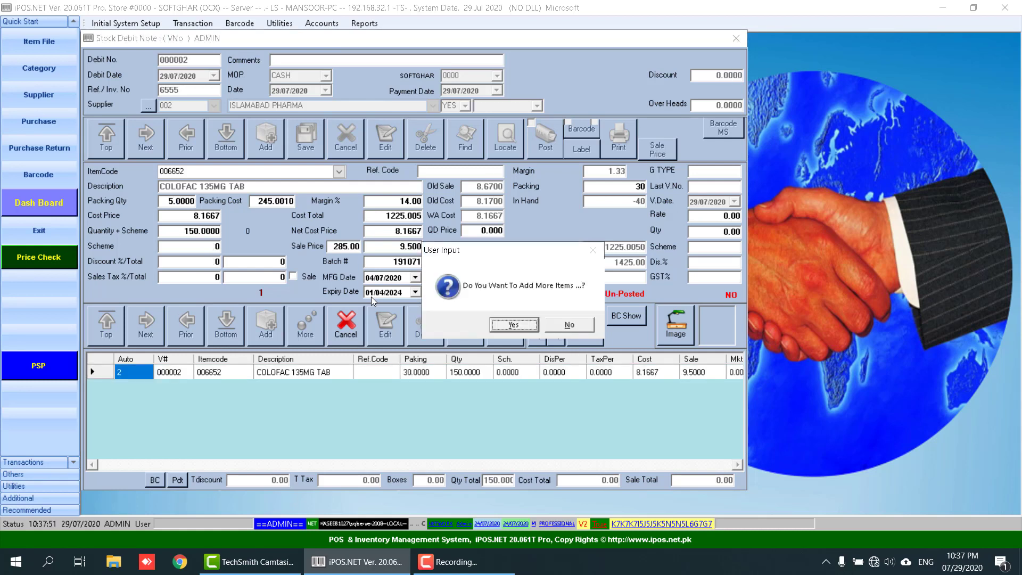
key(Return)
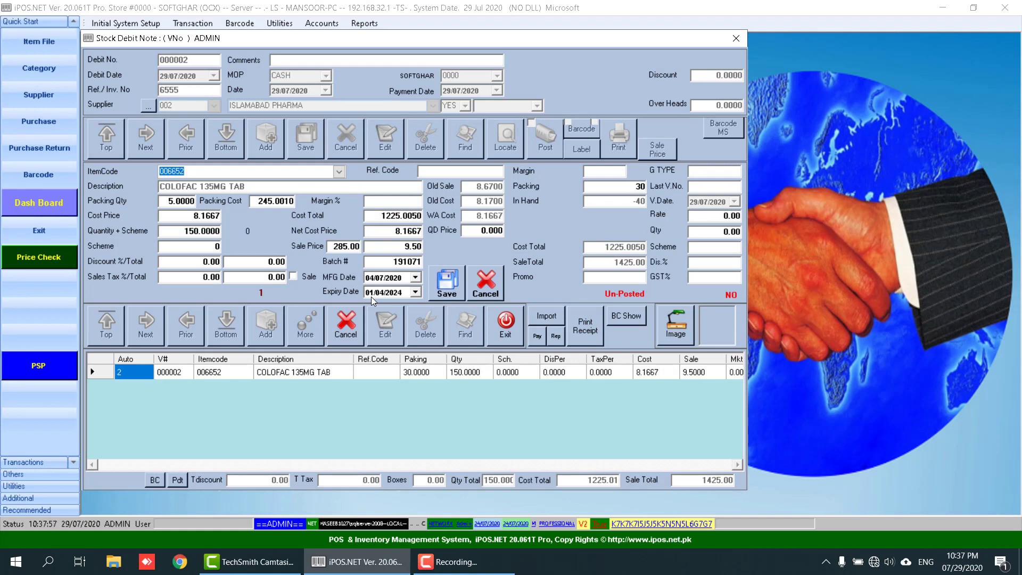
text(RIFAXA)
text(/)
key(Return)
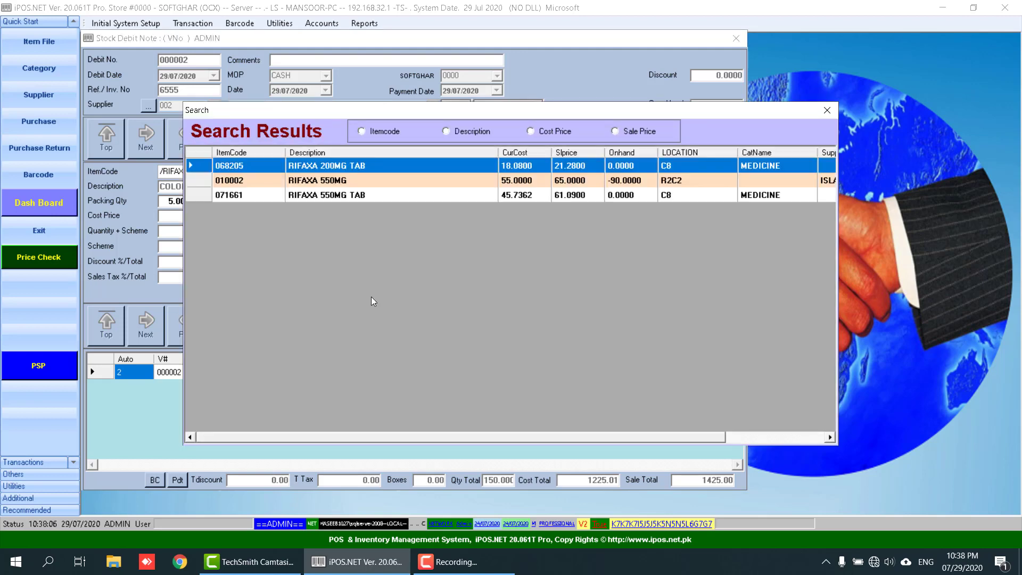
key(Down)
key(Down)
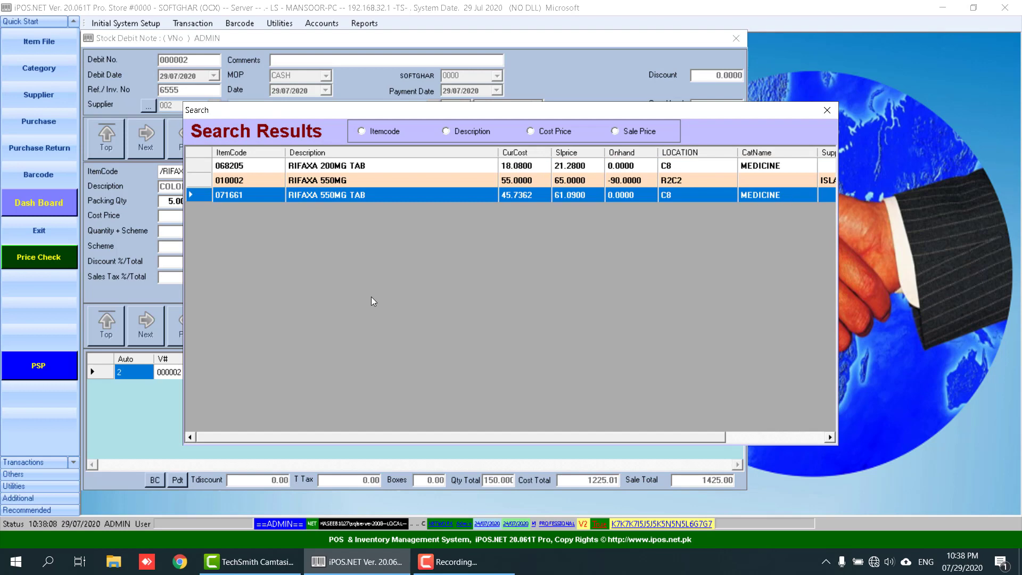
key(Return)
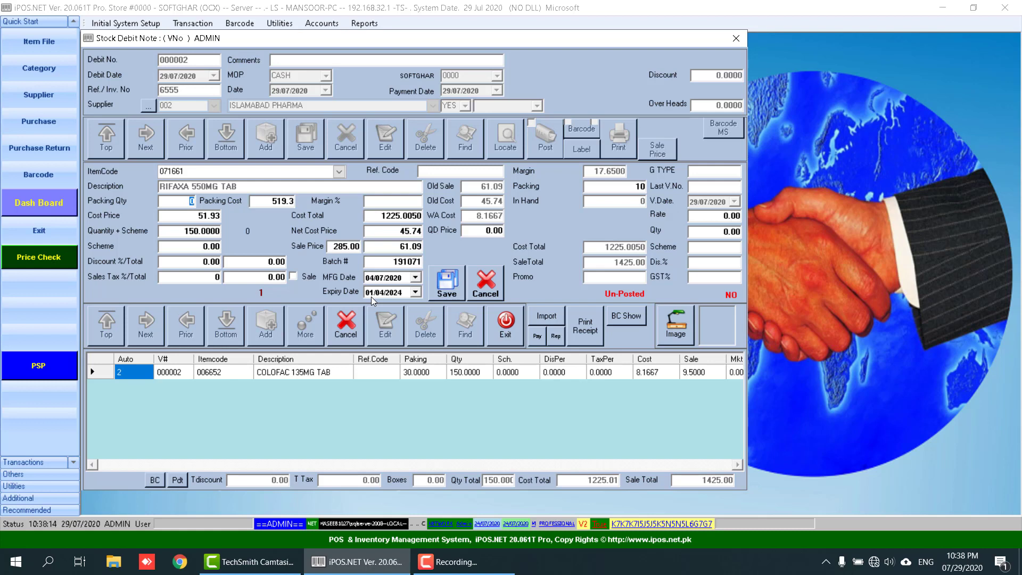
- Give RIFAXA packing quantity 10 and packing cost 525
text(10)
key(Return)
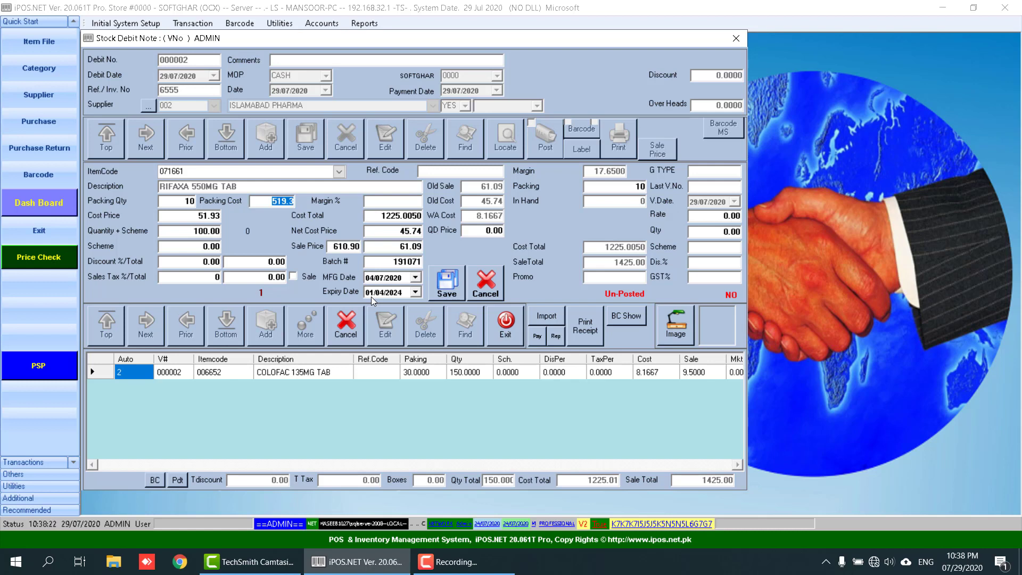
text(525)
key(Return)
key(Return)
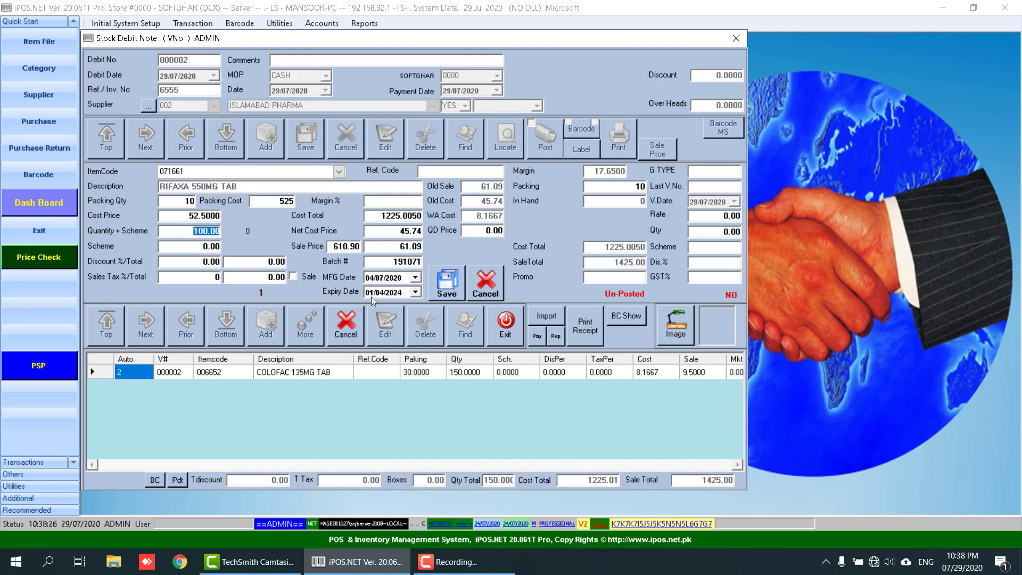
key(Return)
key(Return)
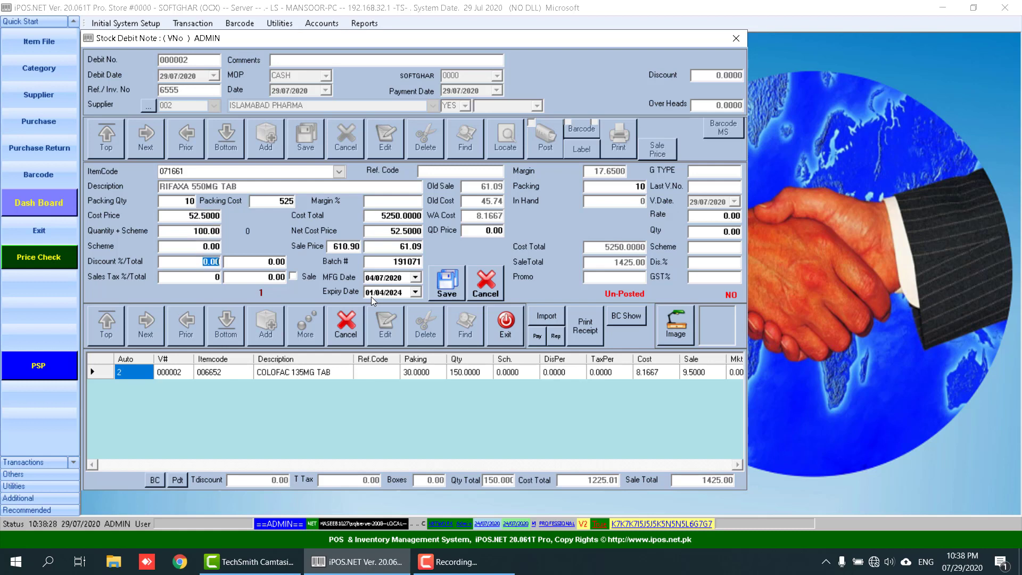
key(Return)
key(Return)
key(Return)
key(Return)
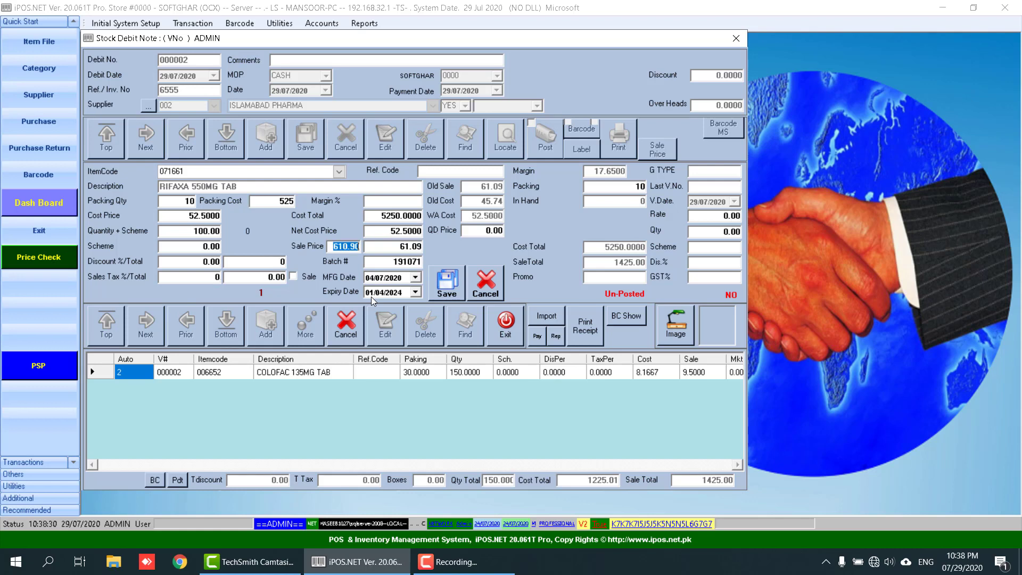
- Set RIFAXA sale price 650 and batch number 464654, declining further items
text(650)
key(Return)
key(Return)
key(Return)
key(Return)
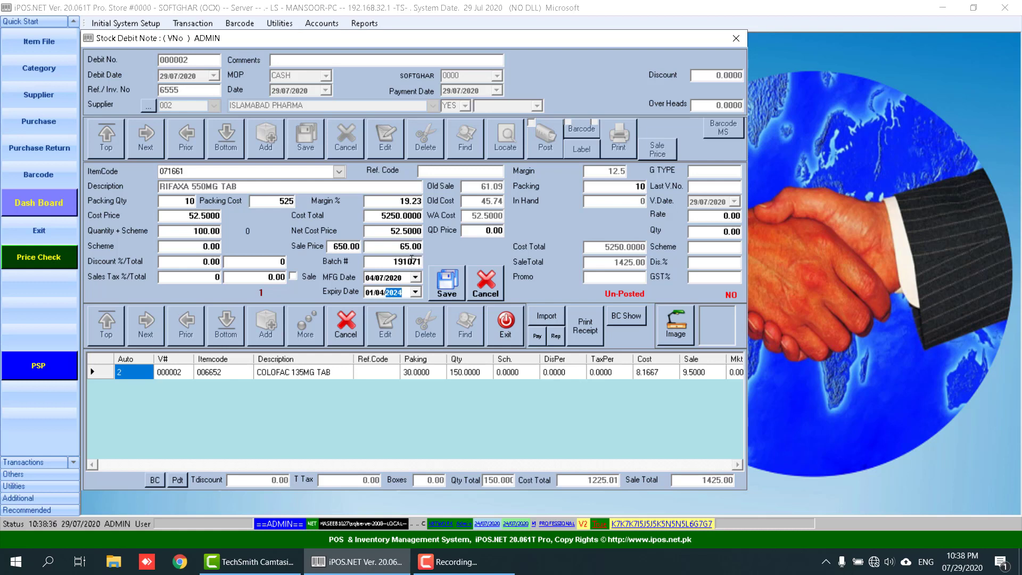
click(411, 260)
text(464654)
key(Return)
key(Return)
key(Return)
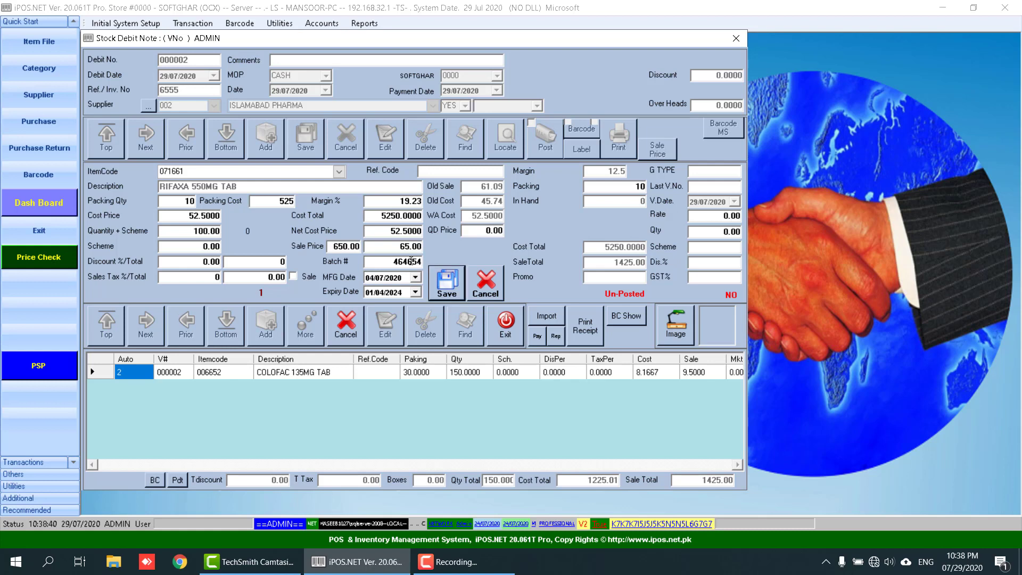
key(Tab)
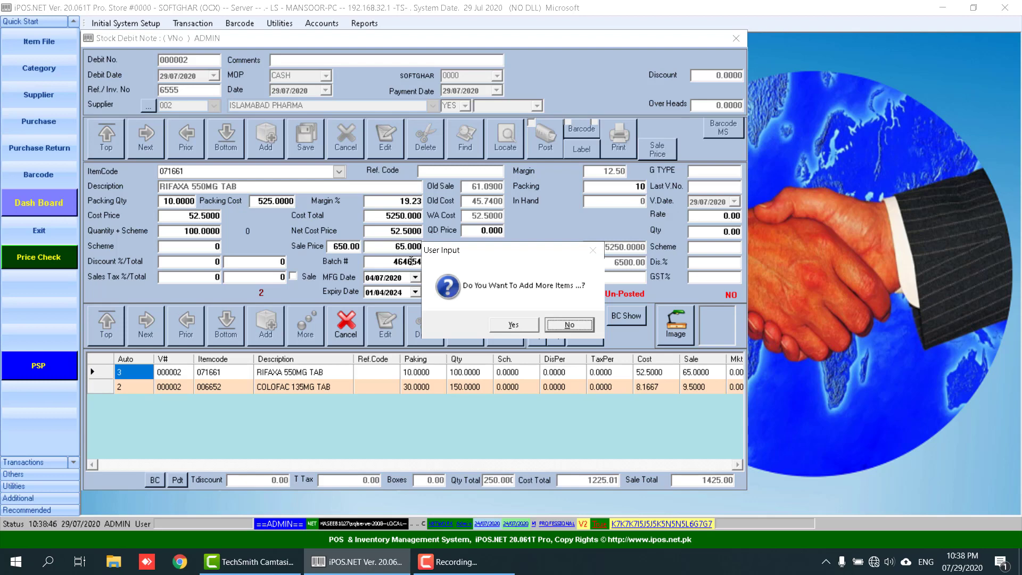
- Confirm no more items so totals show cost 6475.01 and sale 7925.00
key(Return)
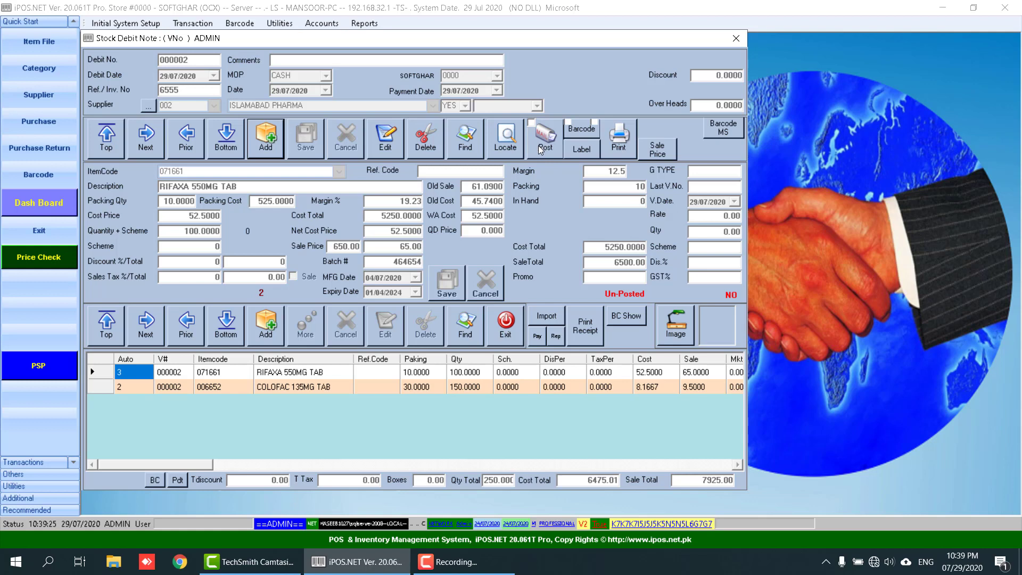
- Open the COLOFAC 135MG TAB line for editing, then cancel without changes
click(427, 388)
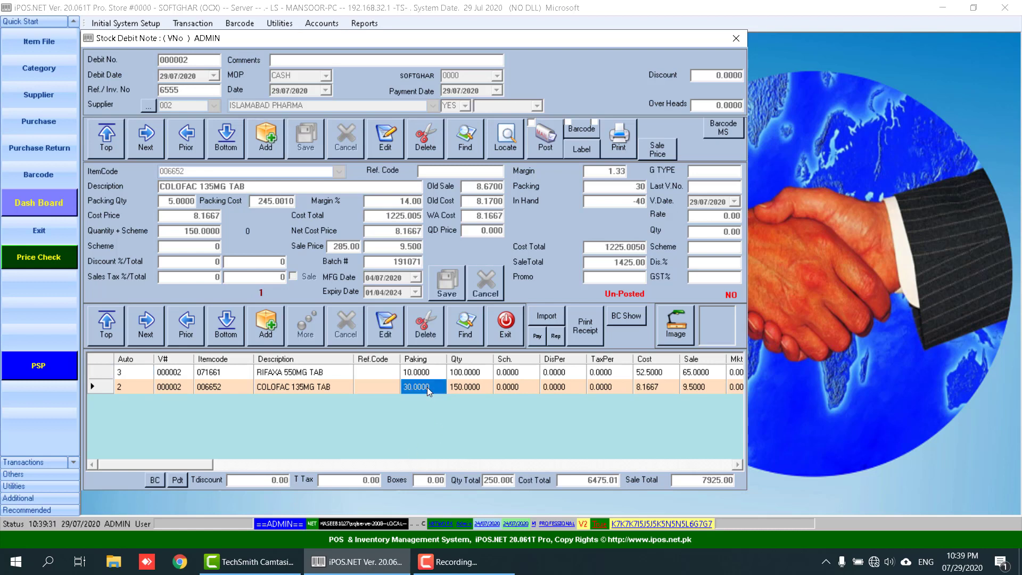
click(381, 330)
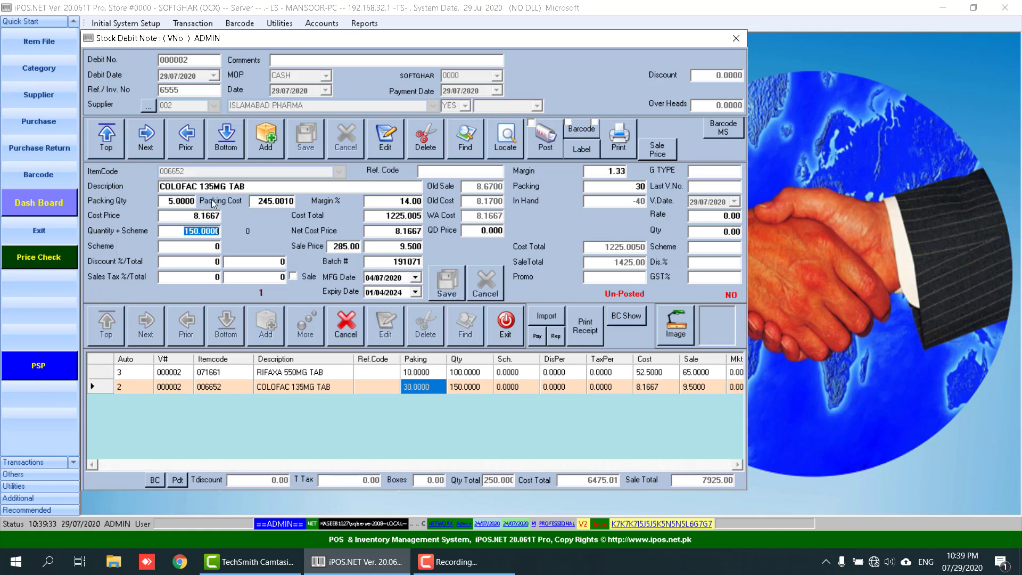
click(342, 331)
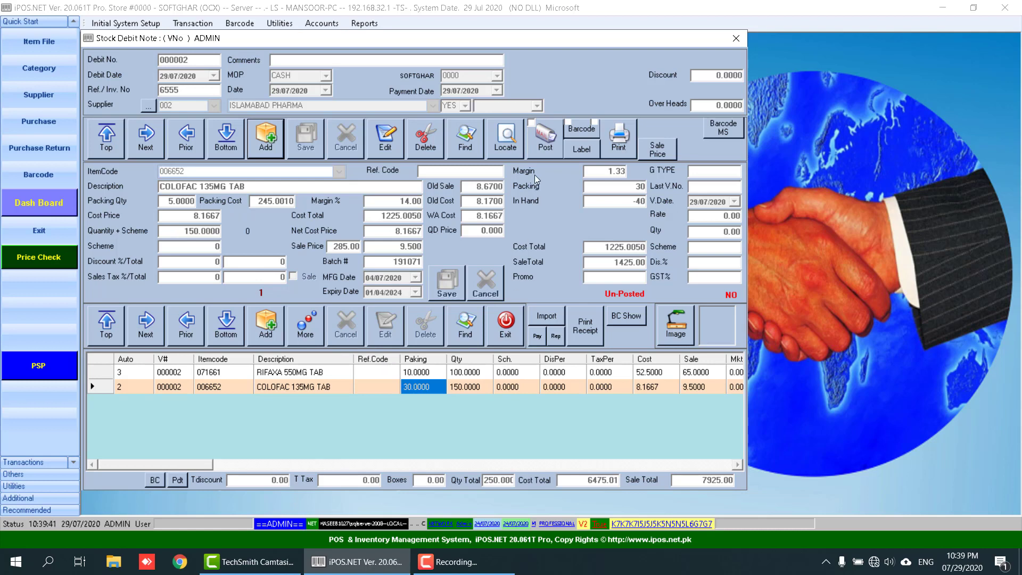
- Post debit note 000002, confirming the posting prompt
click(549, 149)
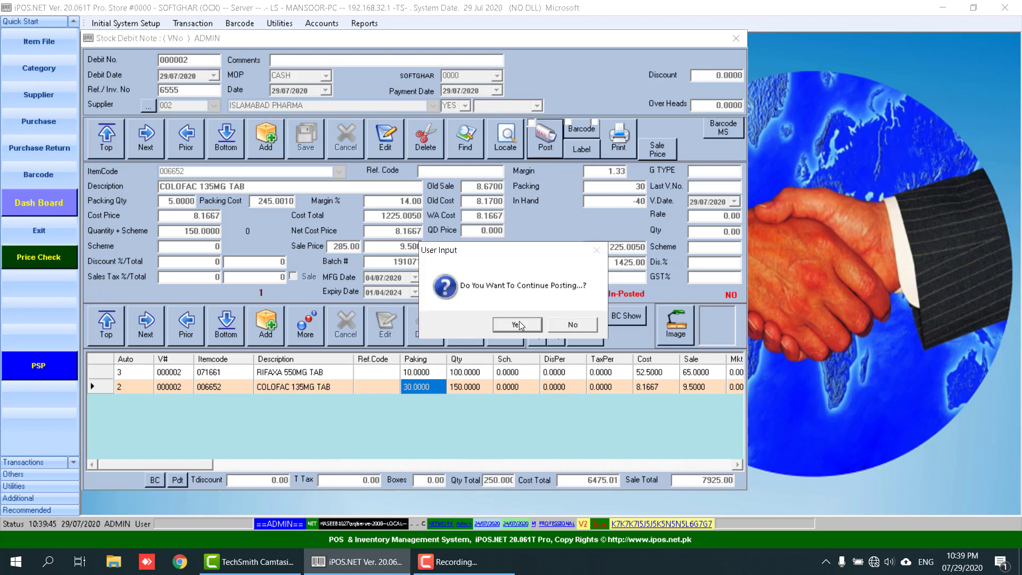
click(527, 325)
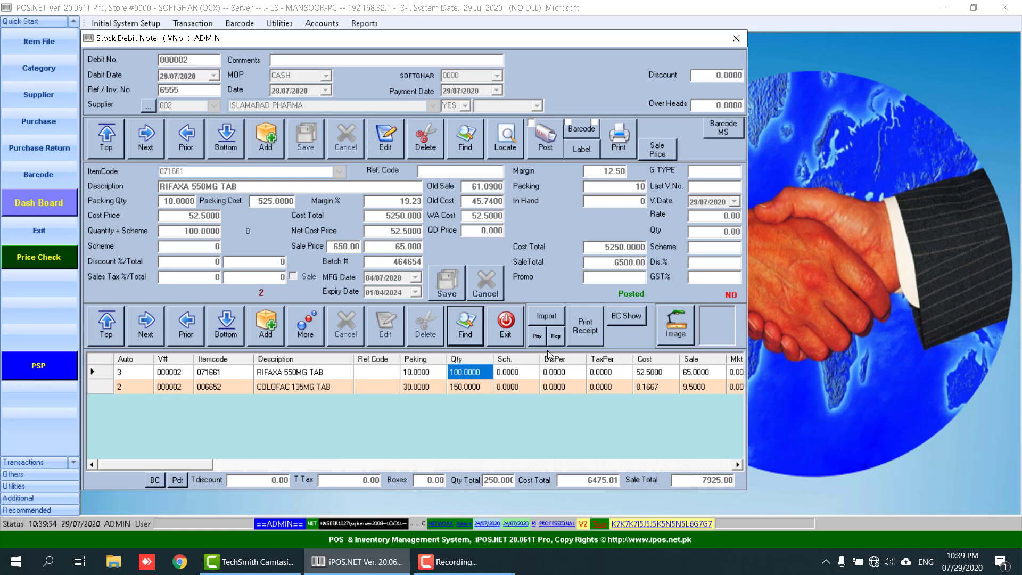
click(481, 154)
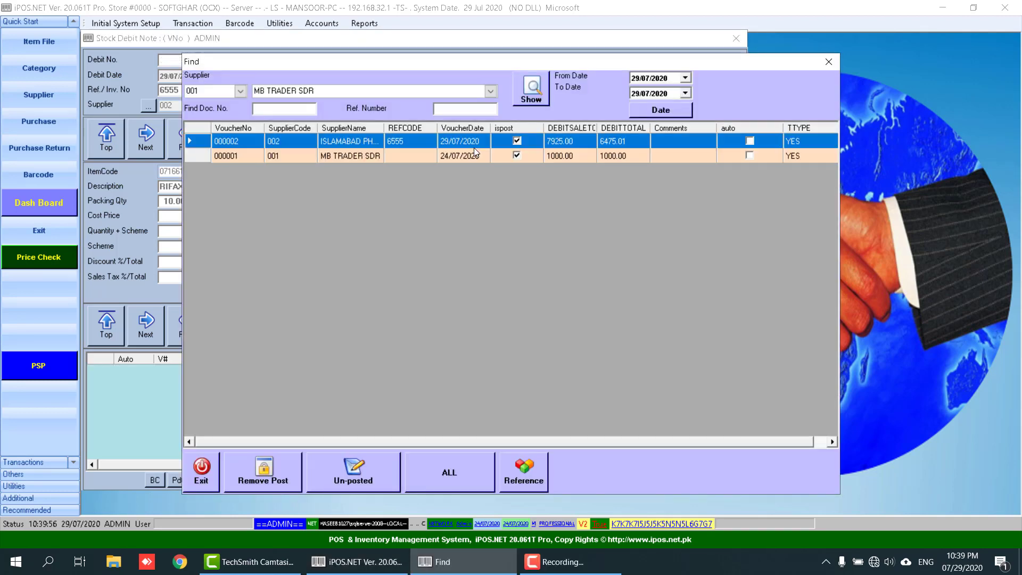
- Remove posting from voucher 000002 using the password, then close the Find list
click(388, 157)
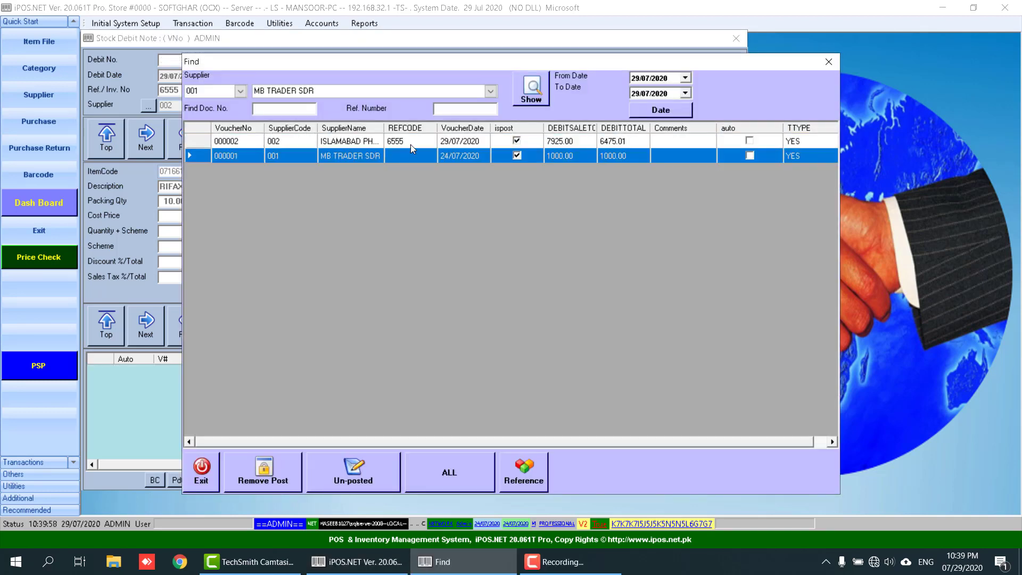
click(410, 142)
click(408, 153)
click(351, 144)
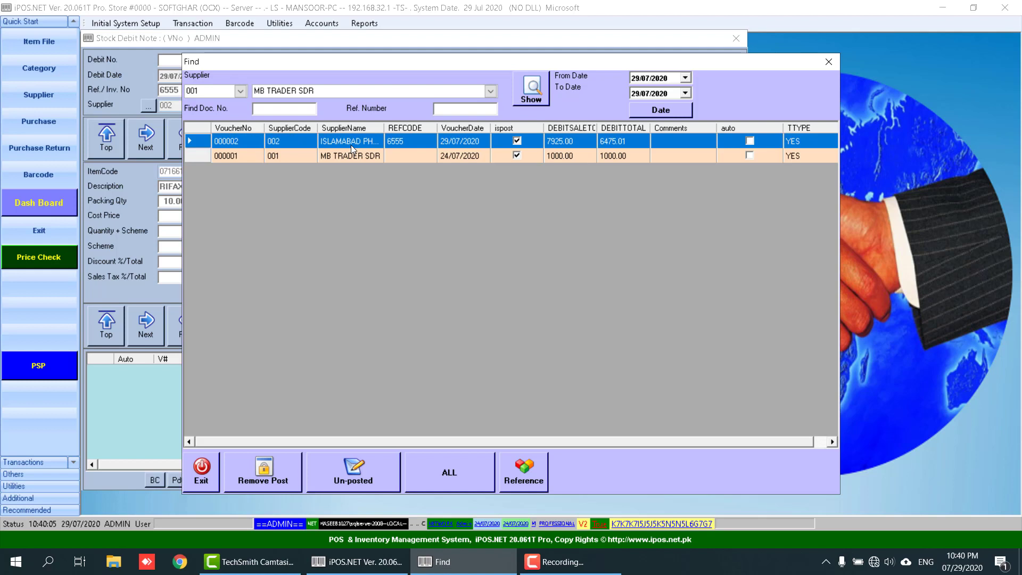
click(264, 480)
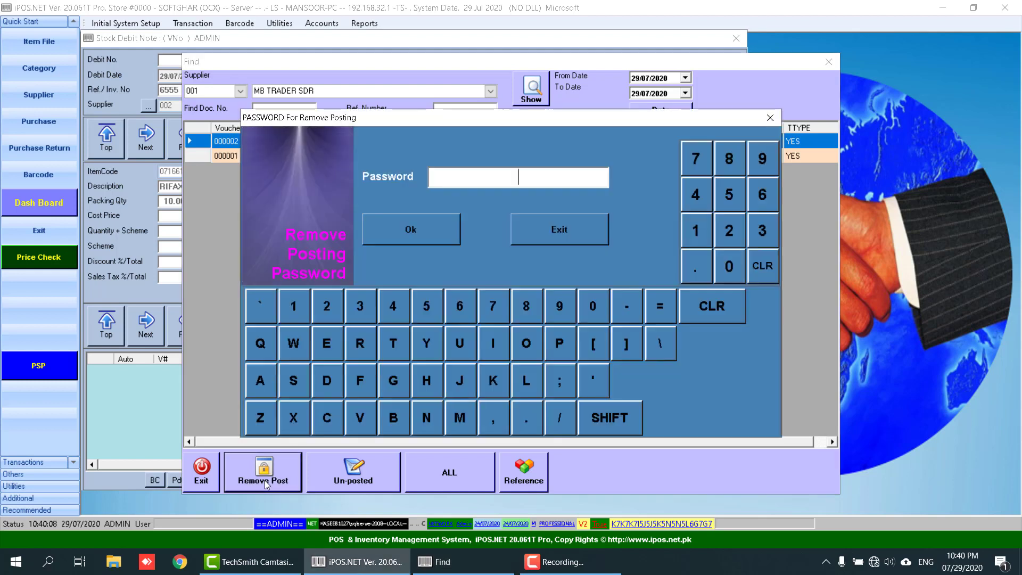
text(********)
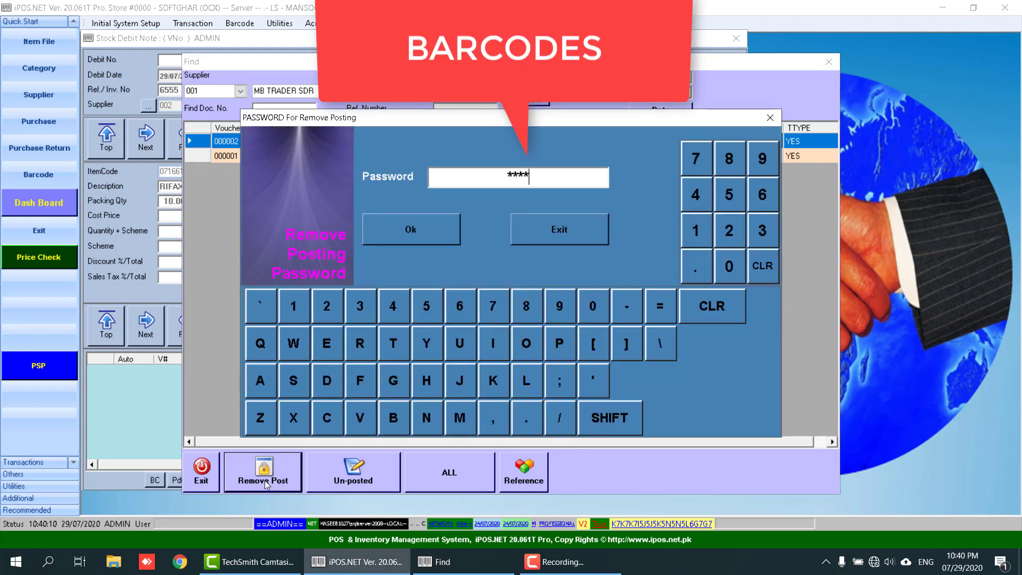
key(Return)
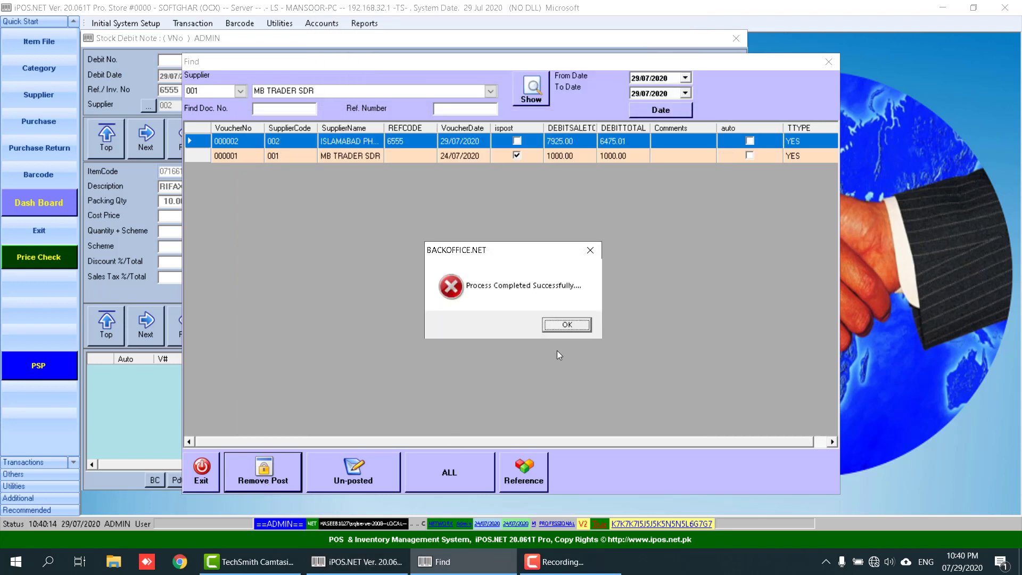
click(570, 329)
click(190, 471)
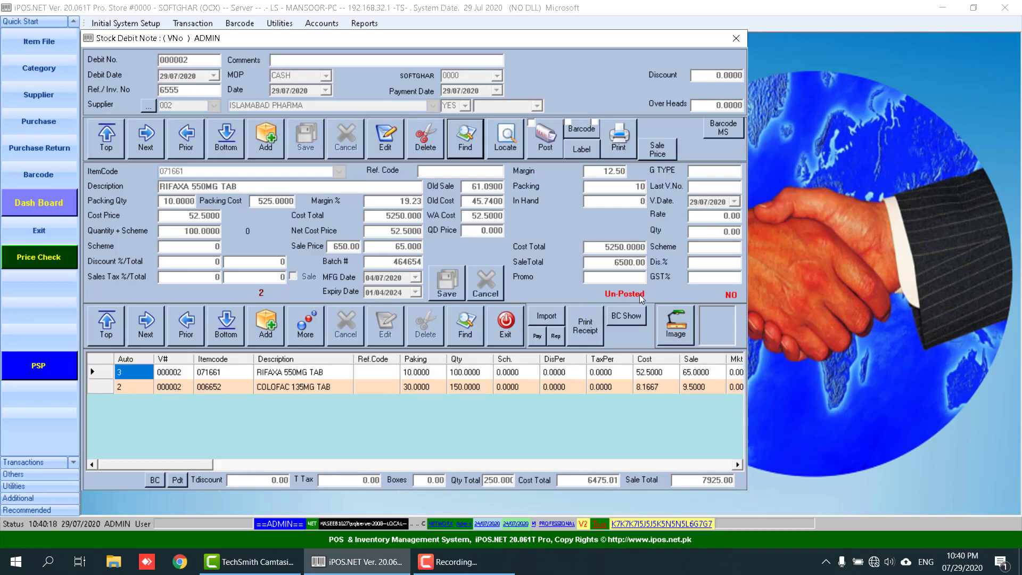
- Post debit note 000002 again and dismiss the completion message
click(473, 372)
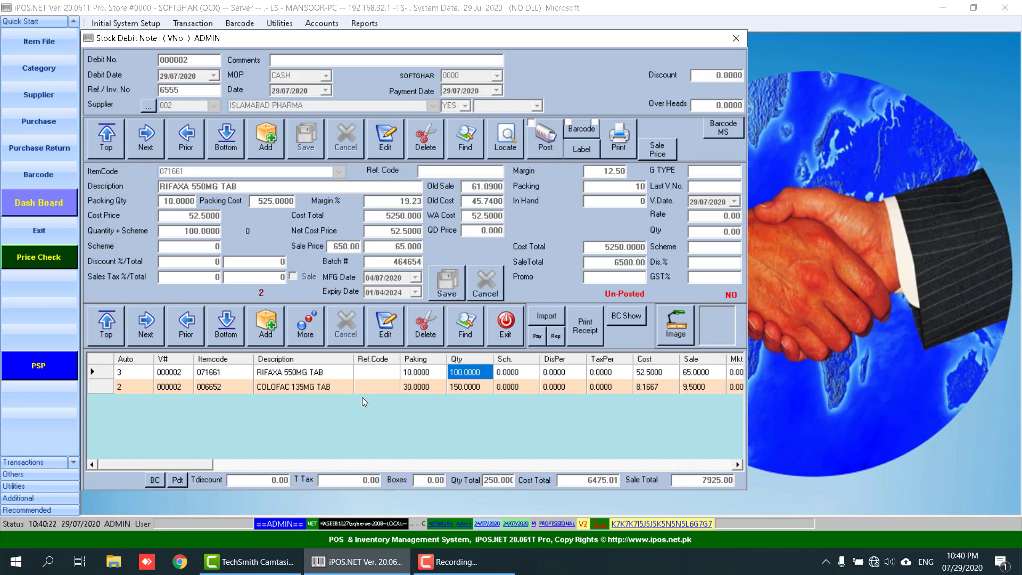
click(539, 137)
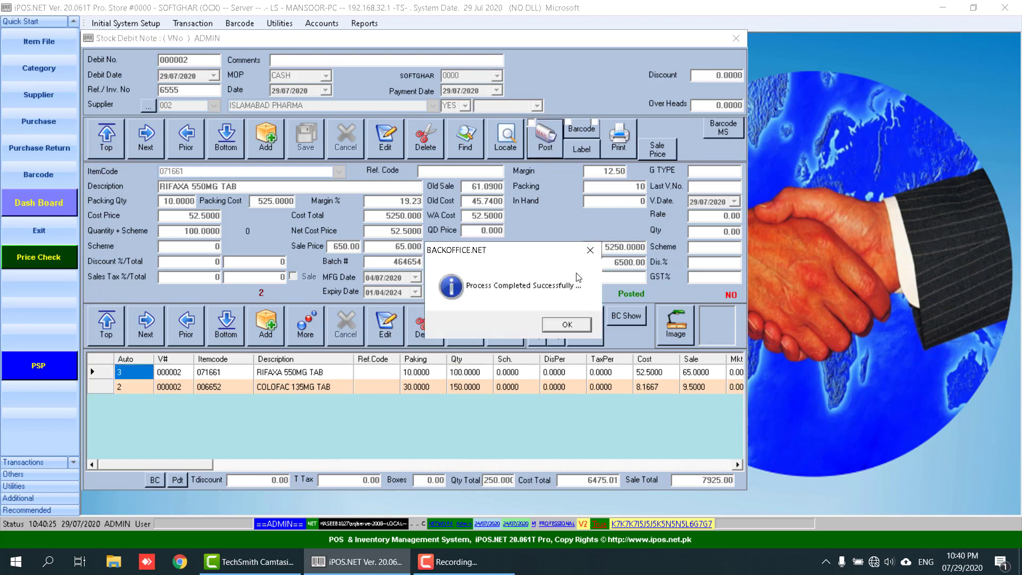
key(Return)
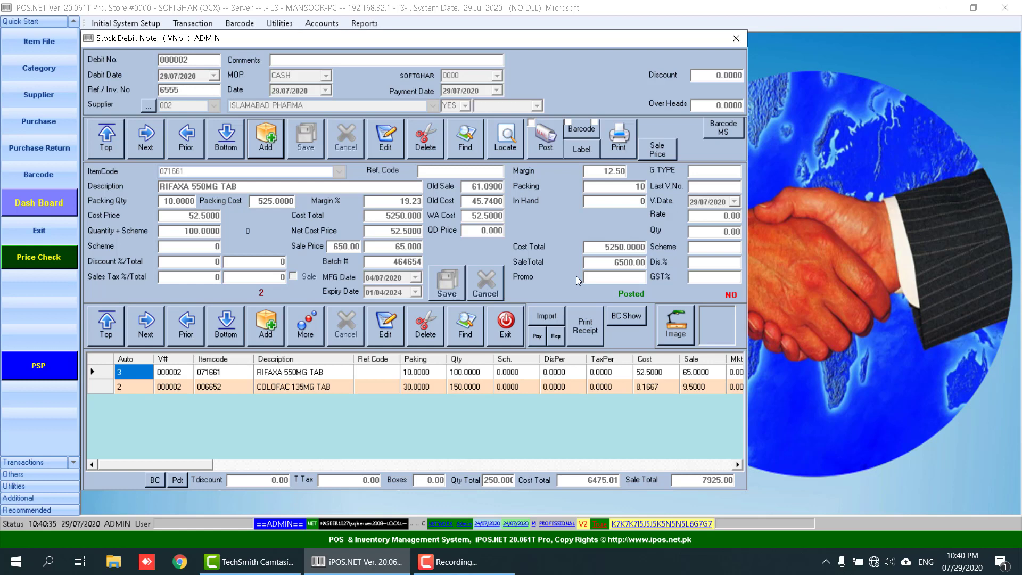
- Print debit note 000002 by number, review the COLOFAC quantity of 150 on the report, then close it
click(620, 153)
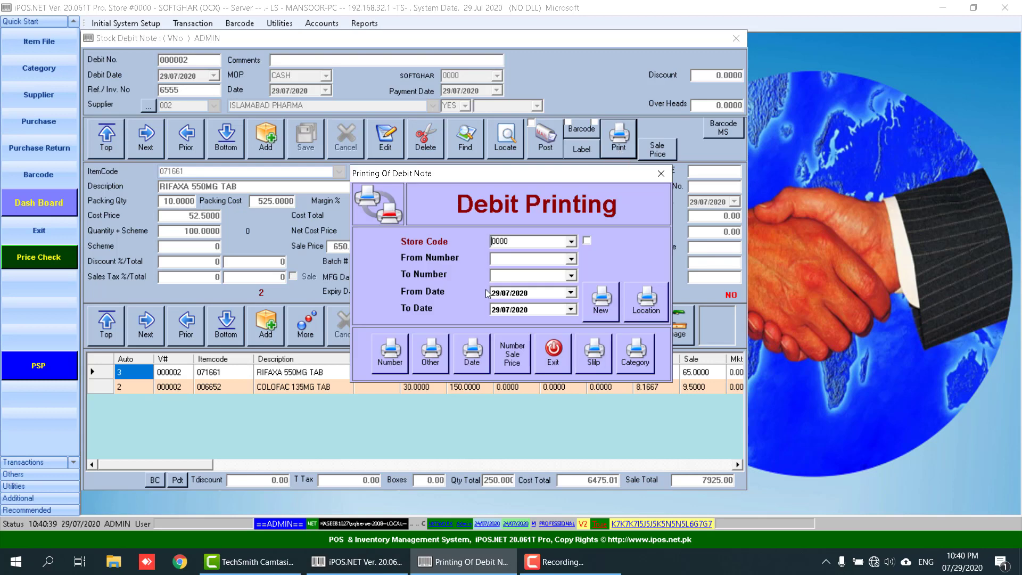
click(389, 353)
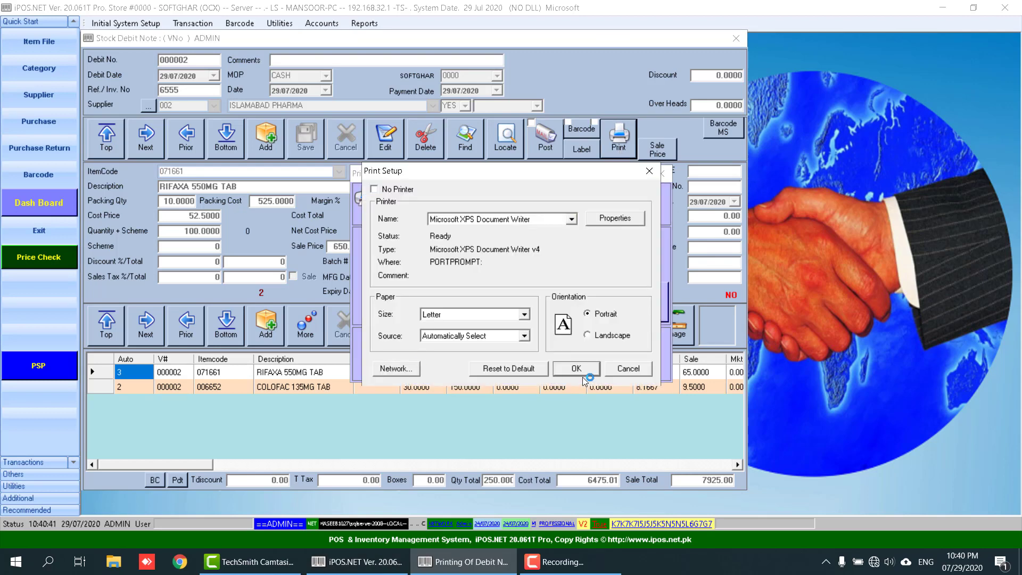
click(582, 371)
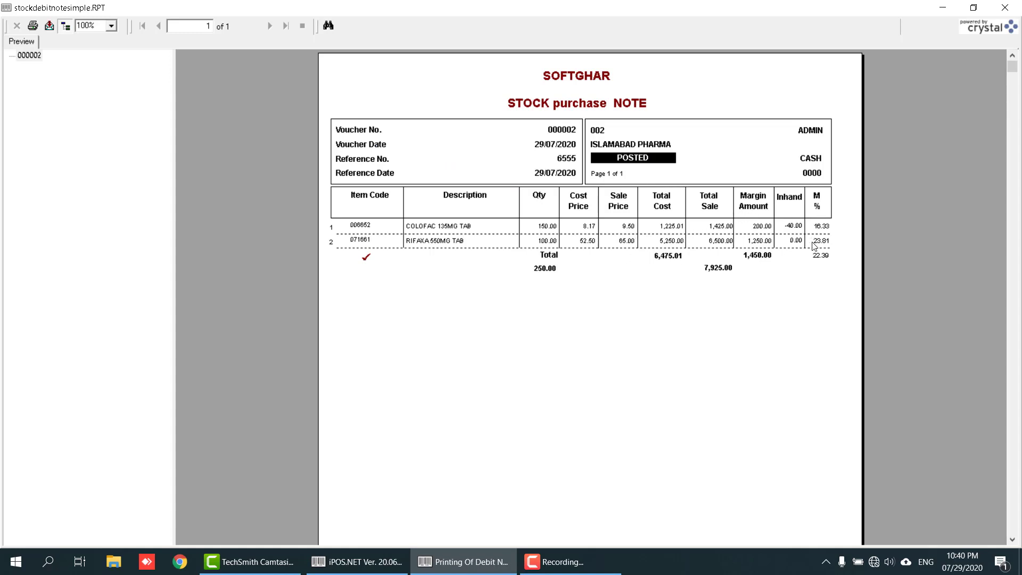
click(548, 230)
click(1005, 7)
click(556, 355)
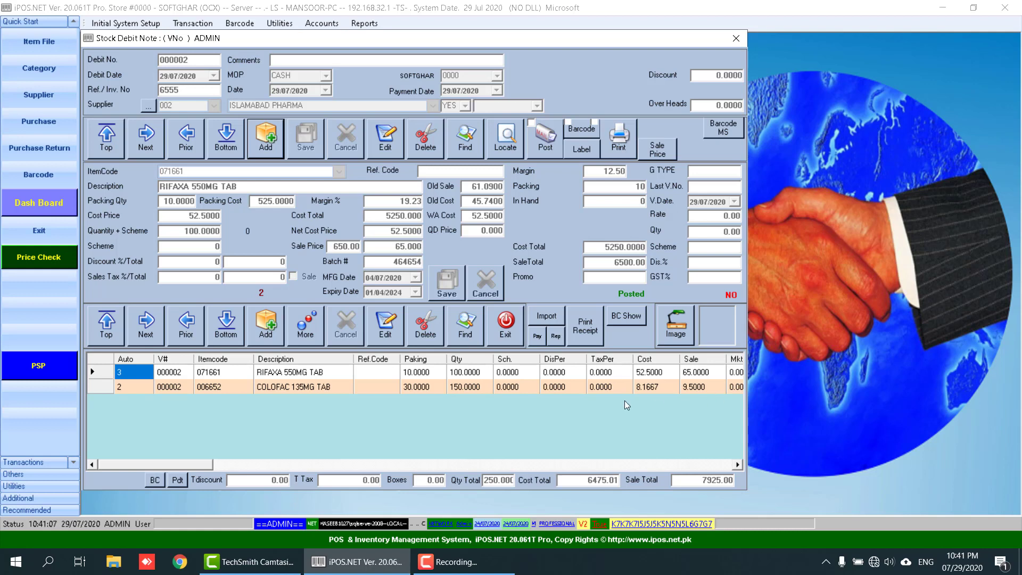
click(418, 388)
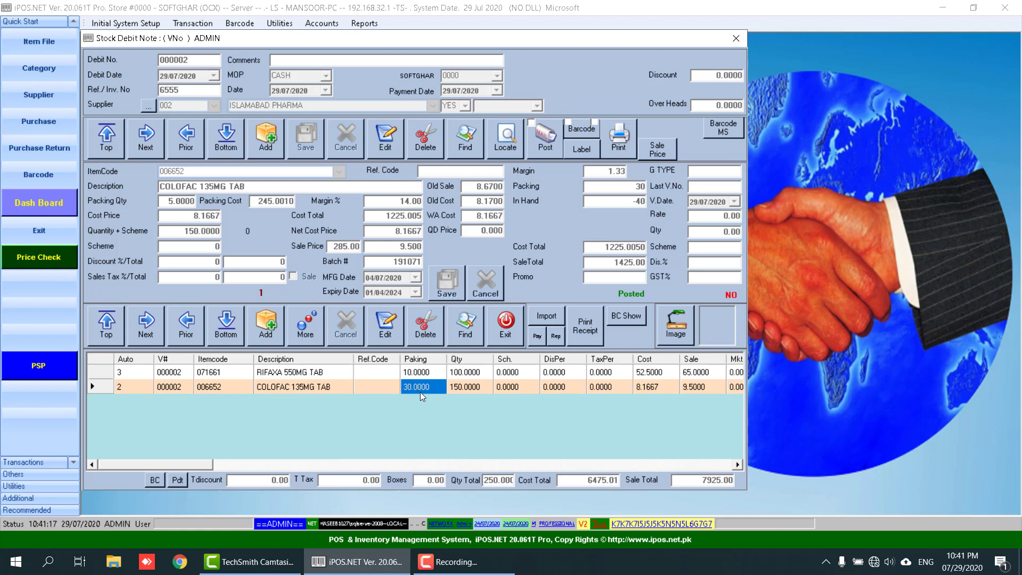
click(467, 376)
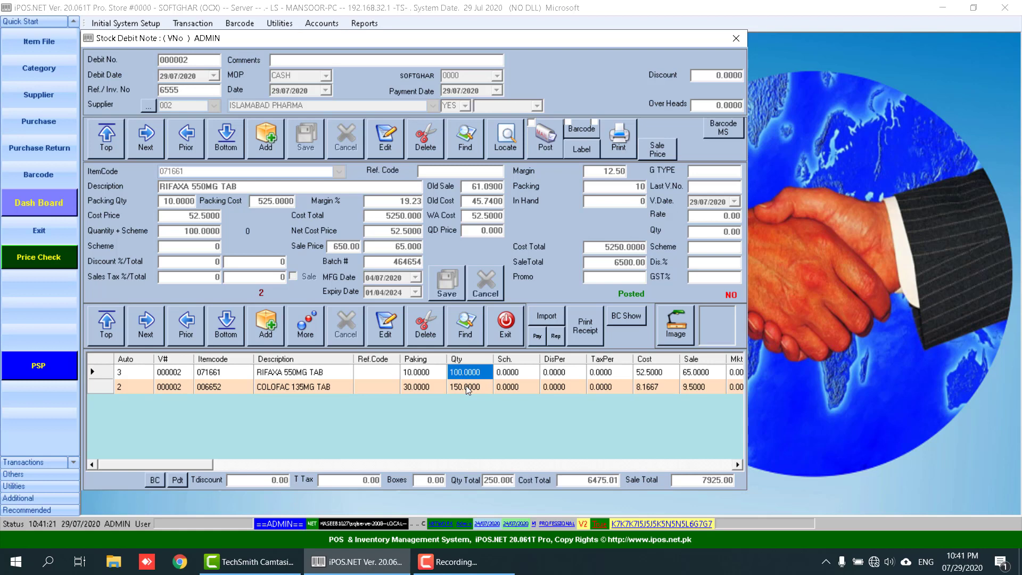
click(466, 389)
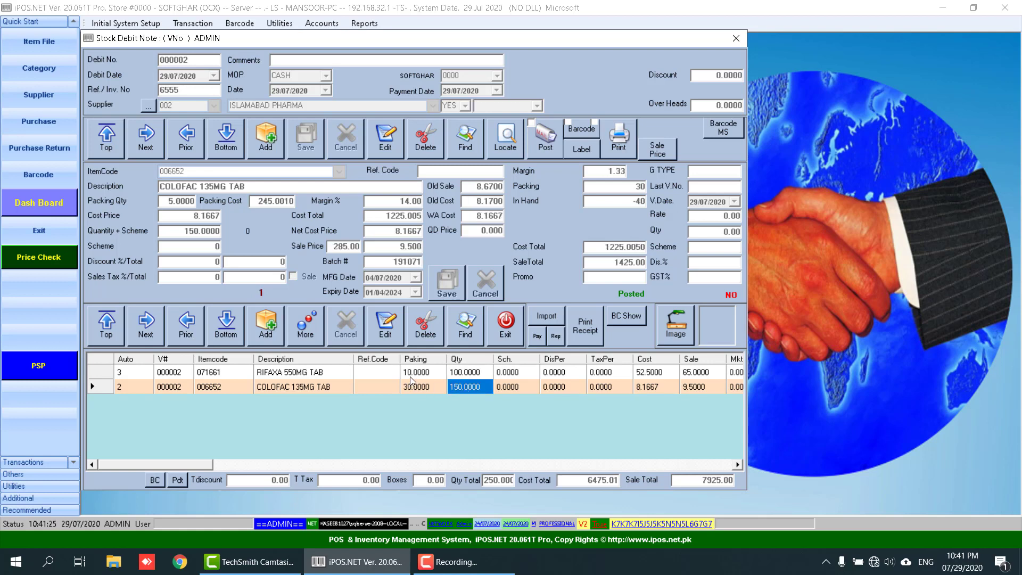
click(585, 132)
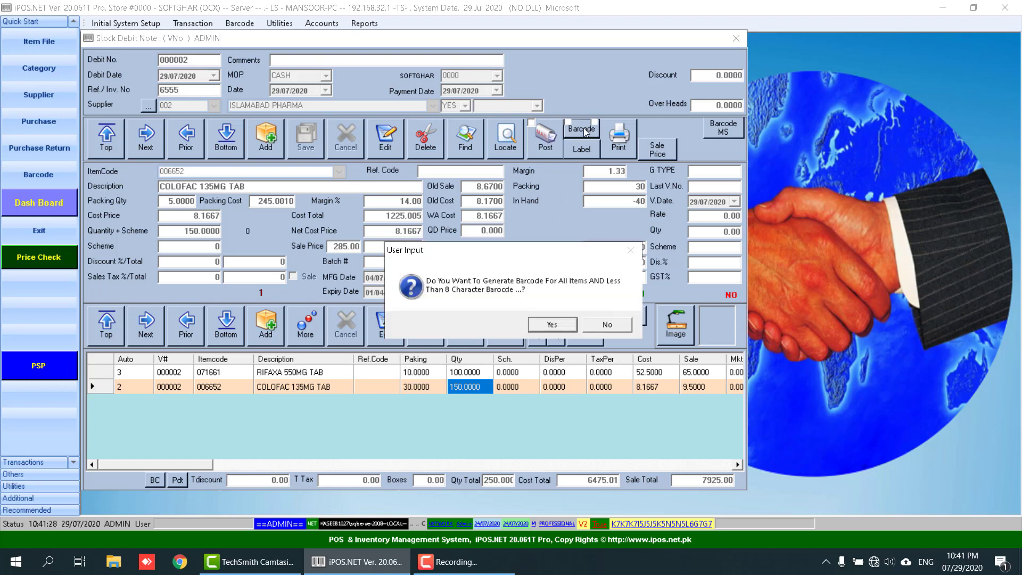
click(552, 324)
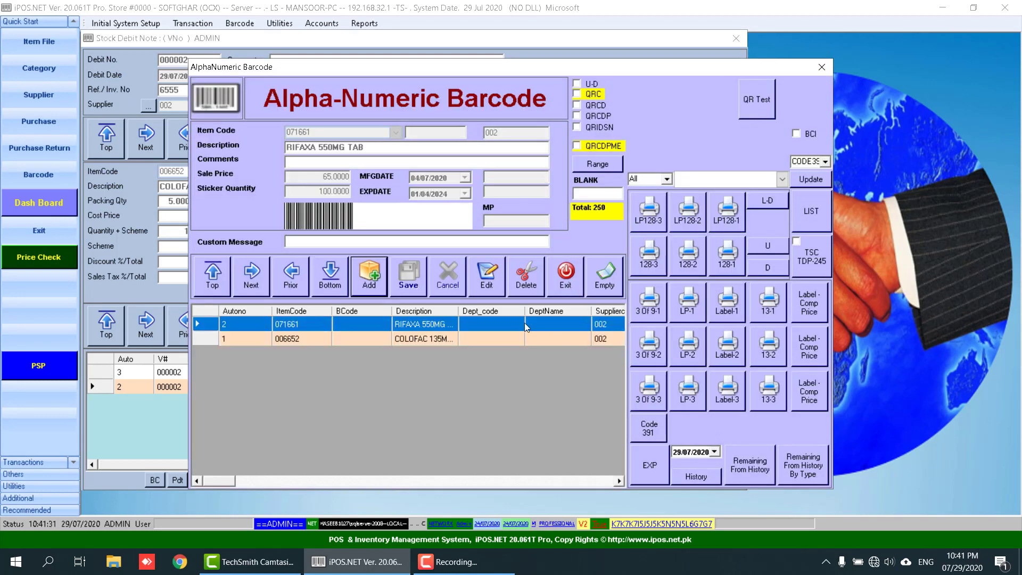
click(448, 337)
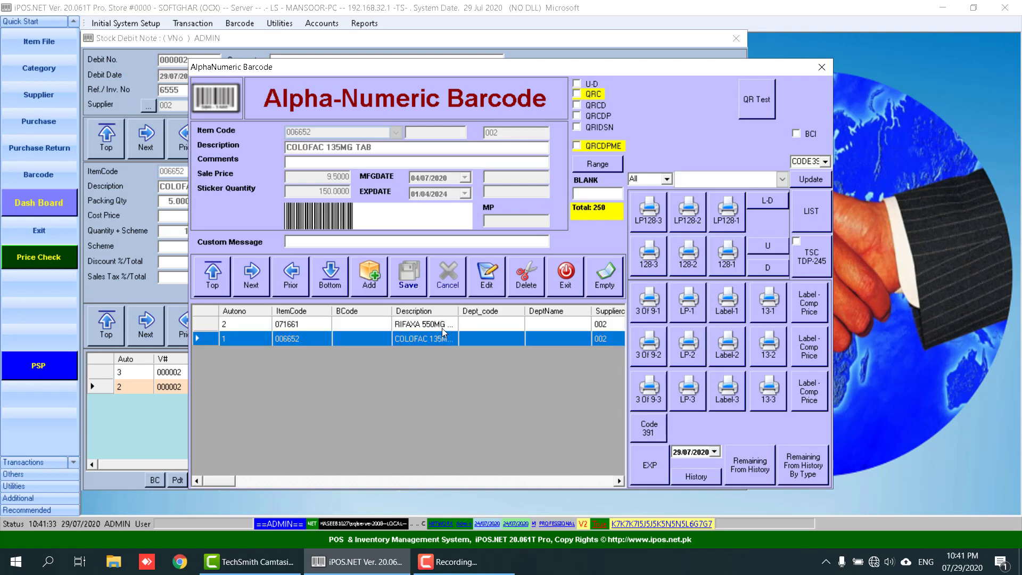
click(442, 326)
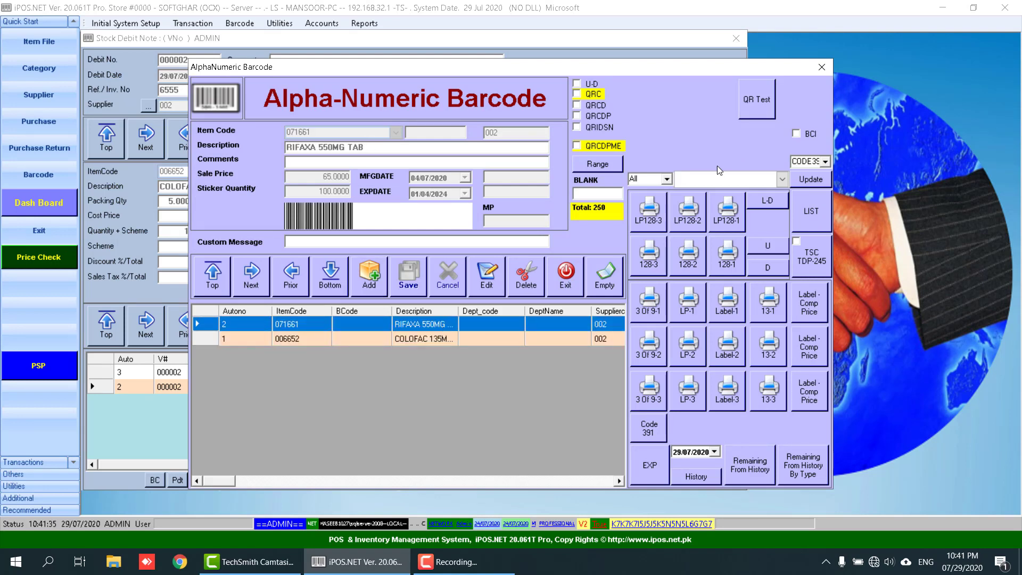
click(565, 276)
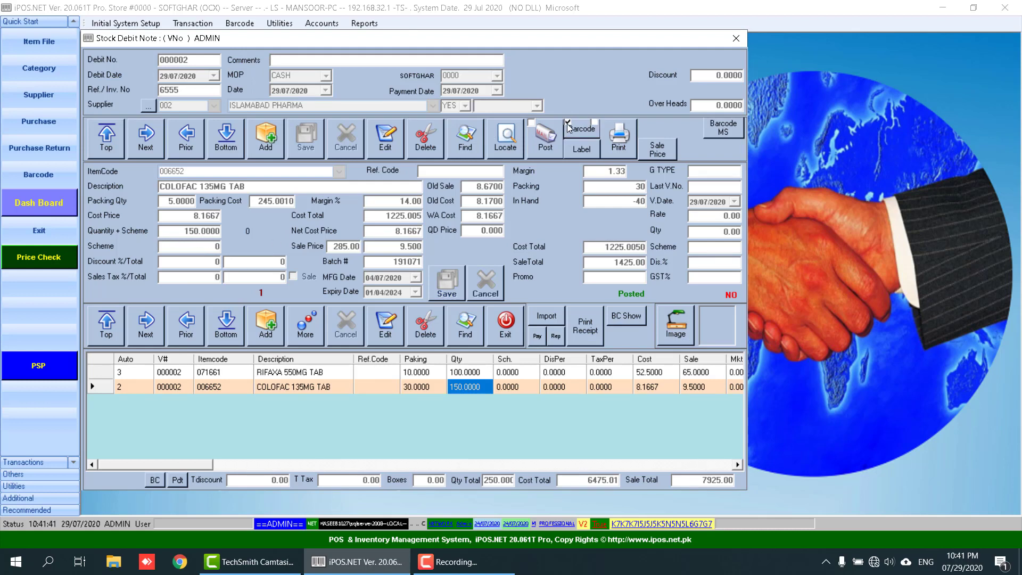
- Generate barcode entries for all the note's items and compare the RIFAXA and COLOFAC entries
click(580, 135)
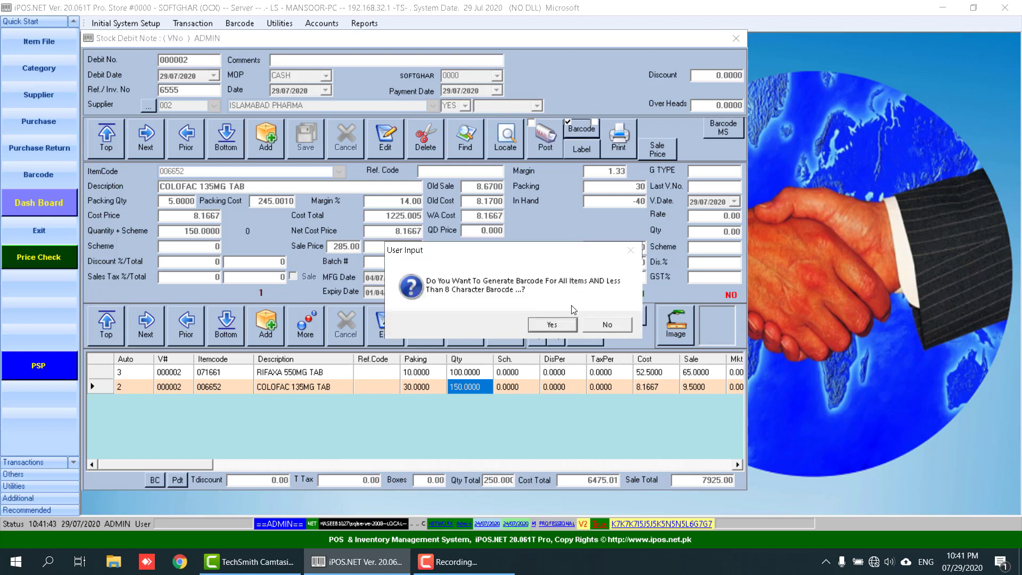
click(561, 324)
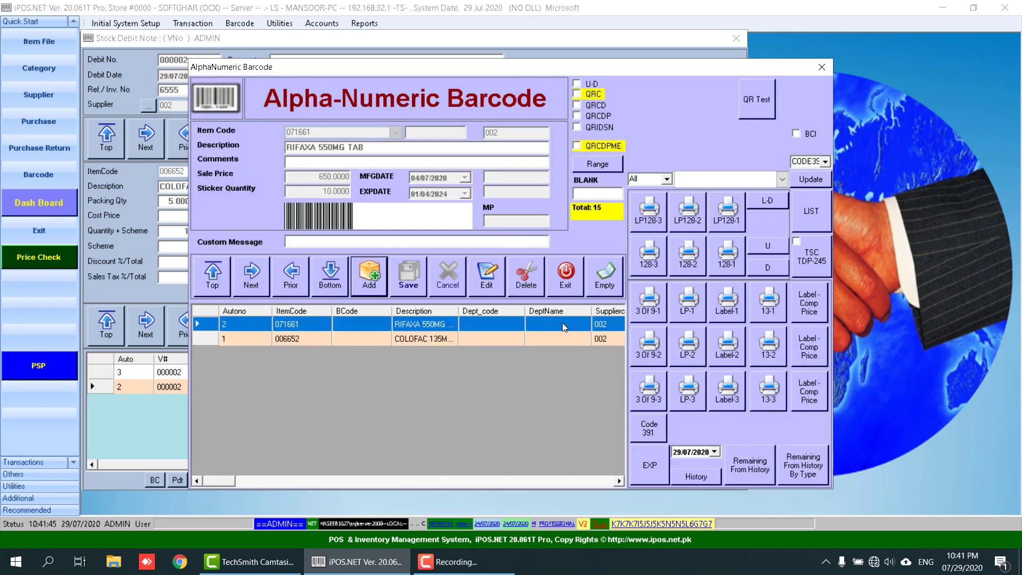
click(439, 338)
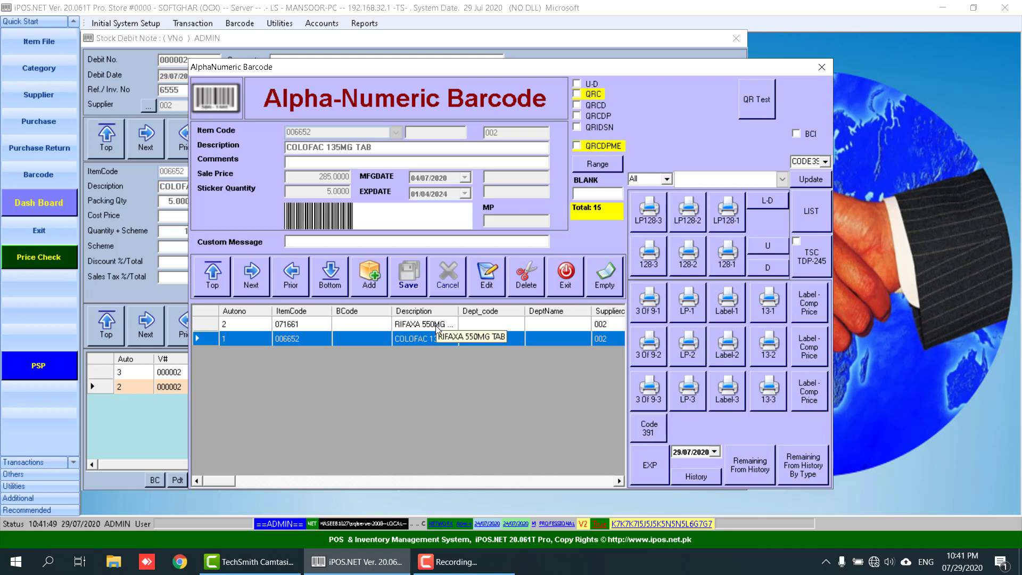
click(437, 324)
click(435, 338)
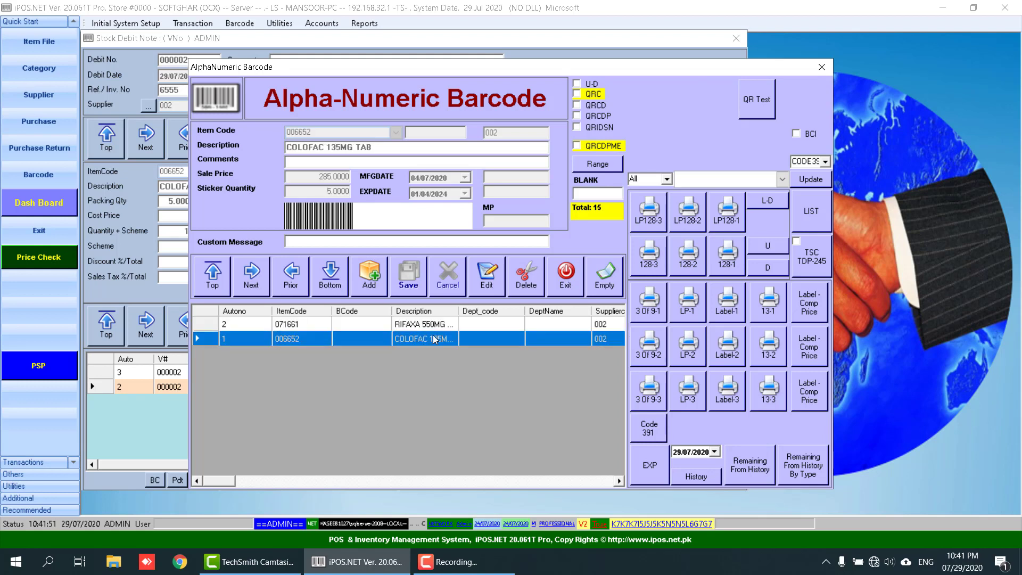
click(429, 323)
click(430, 340)
- Change RIFAXA's sticker quantity to 5 and save it
click(422, 324)
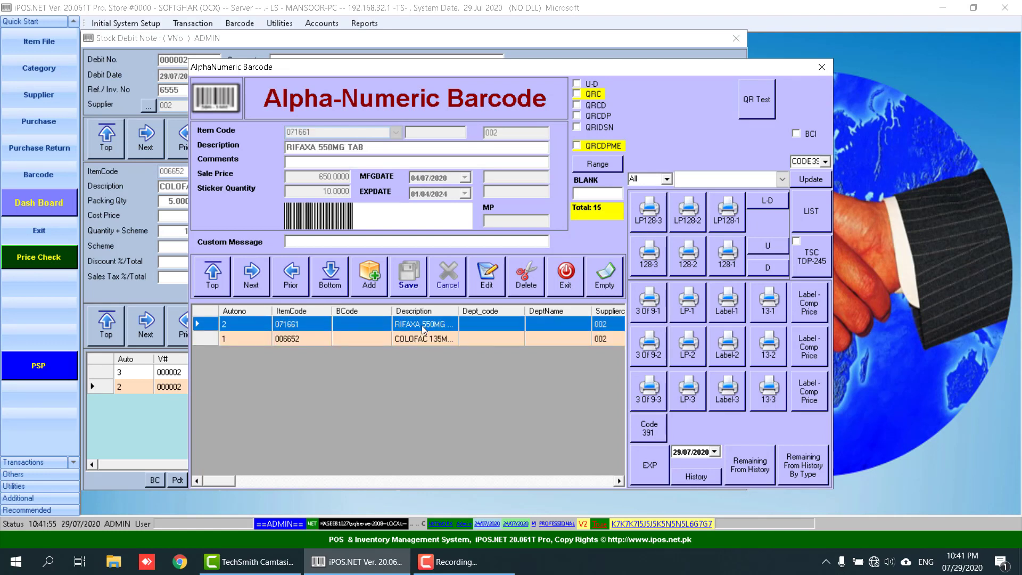
click(490, 286)
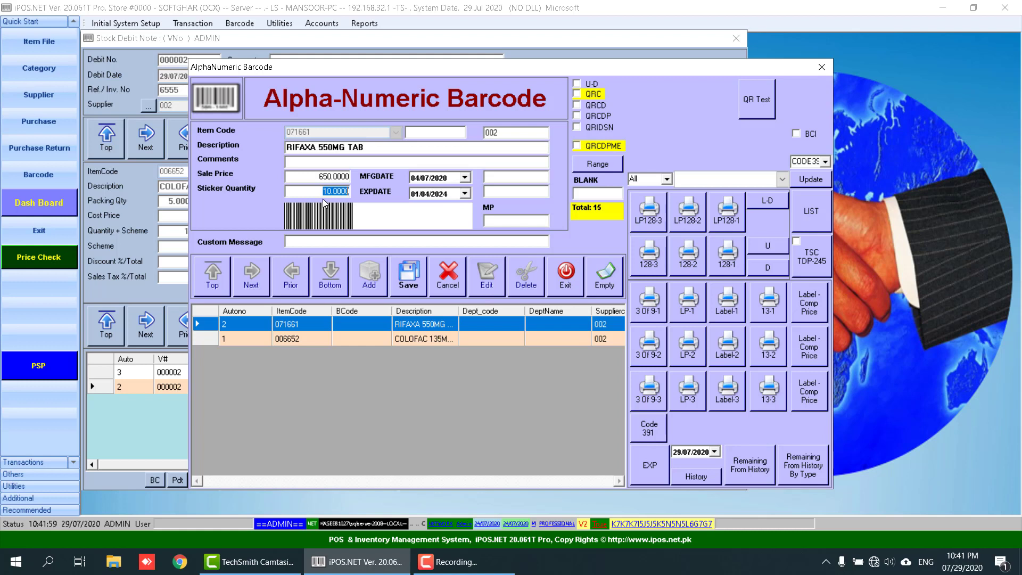
text(5)
key(Return)
key(Return)
key(Return)
key(Return)
key(Return)
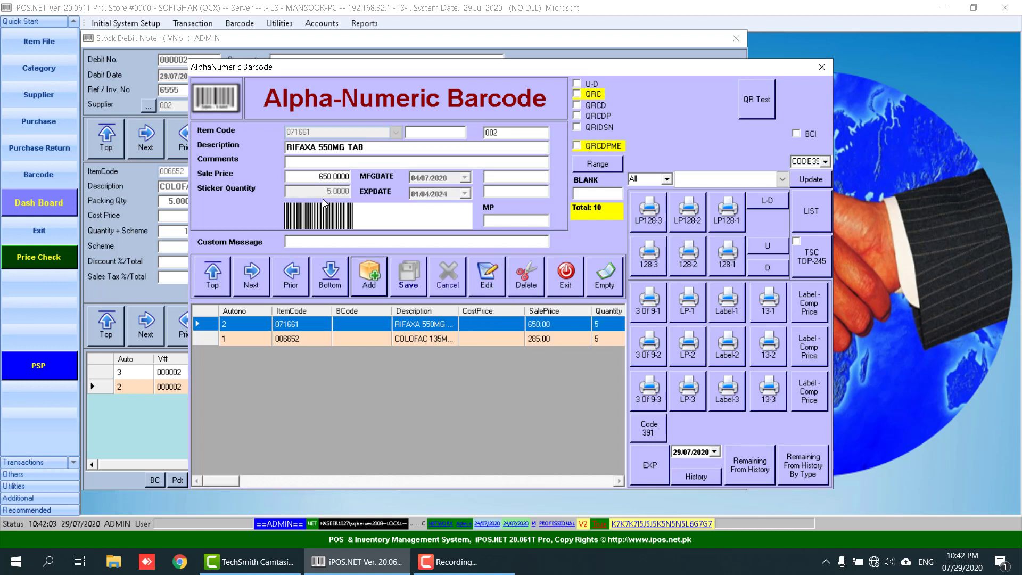
- Print the labels on the TSC TDP-245 with the TSC layout, empty the list, and start a new entry
click(815, 261)
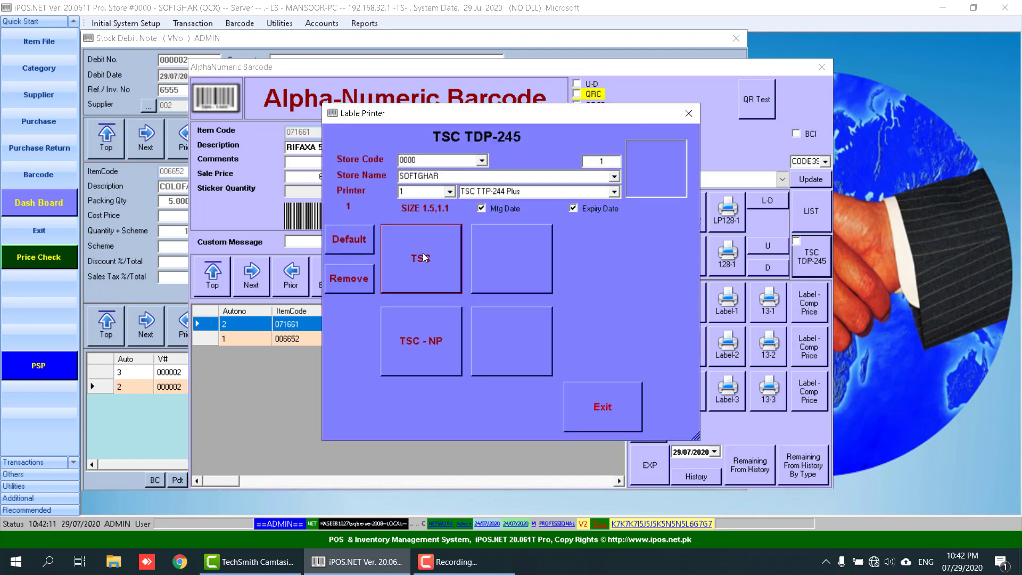
click(627, 395)
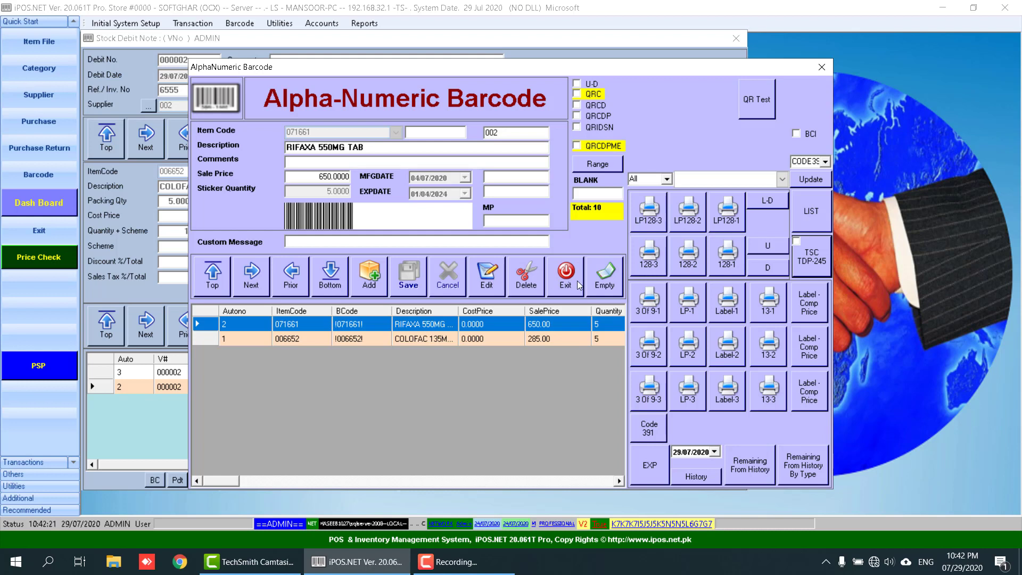
click(610, 286)
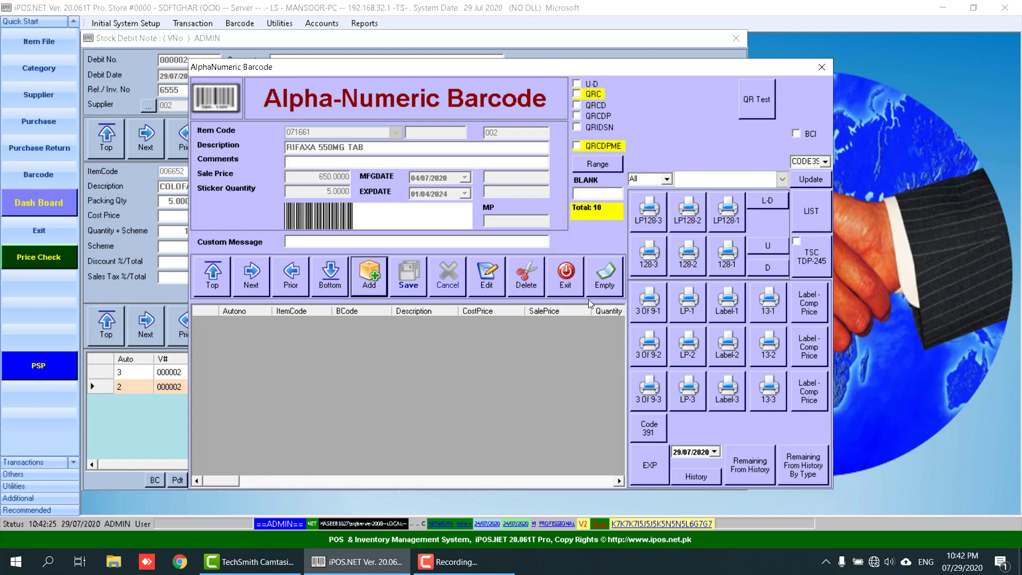
click(371, 278)
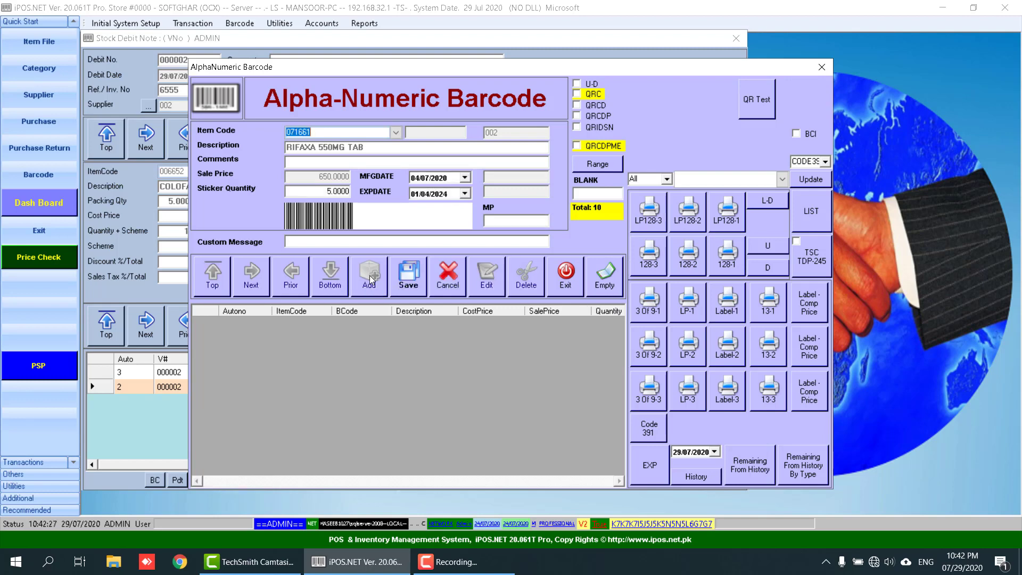